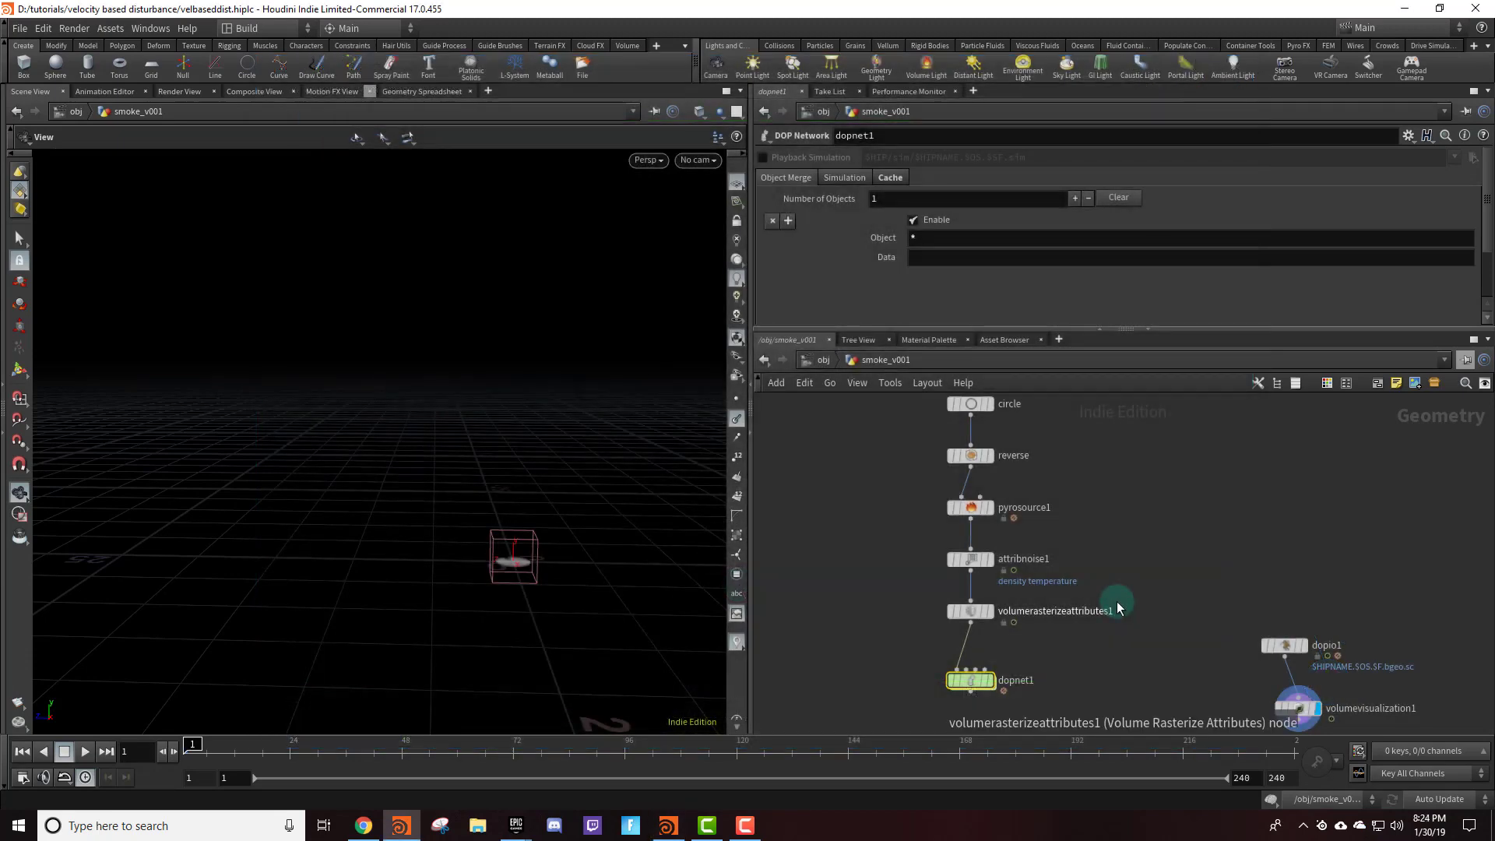
- Enter dopnet1 and inspect gasdisturb1's control field 'speed' with range 0 to 4
{"action": "scroll", "coordinate": [1117, 608], "scroll_direction": "down", "scroll_amount": 2}
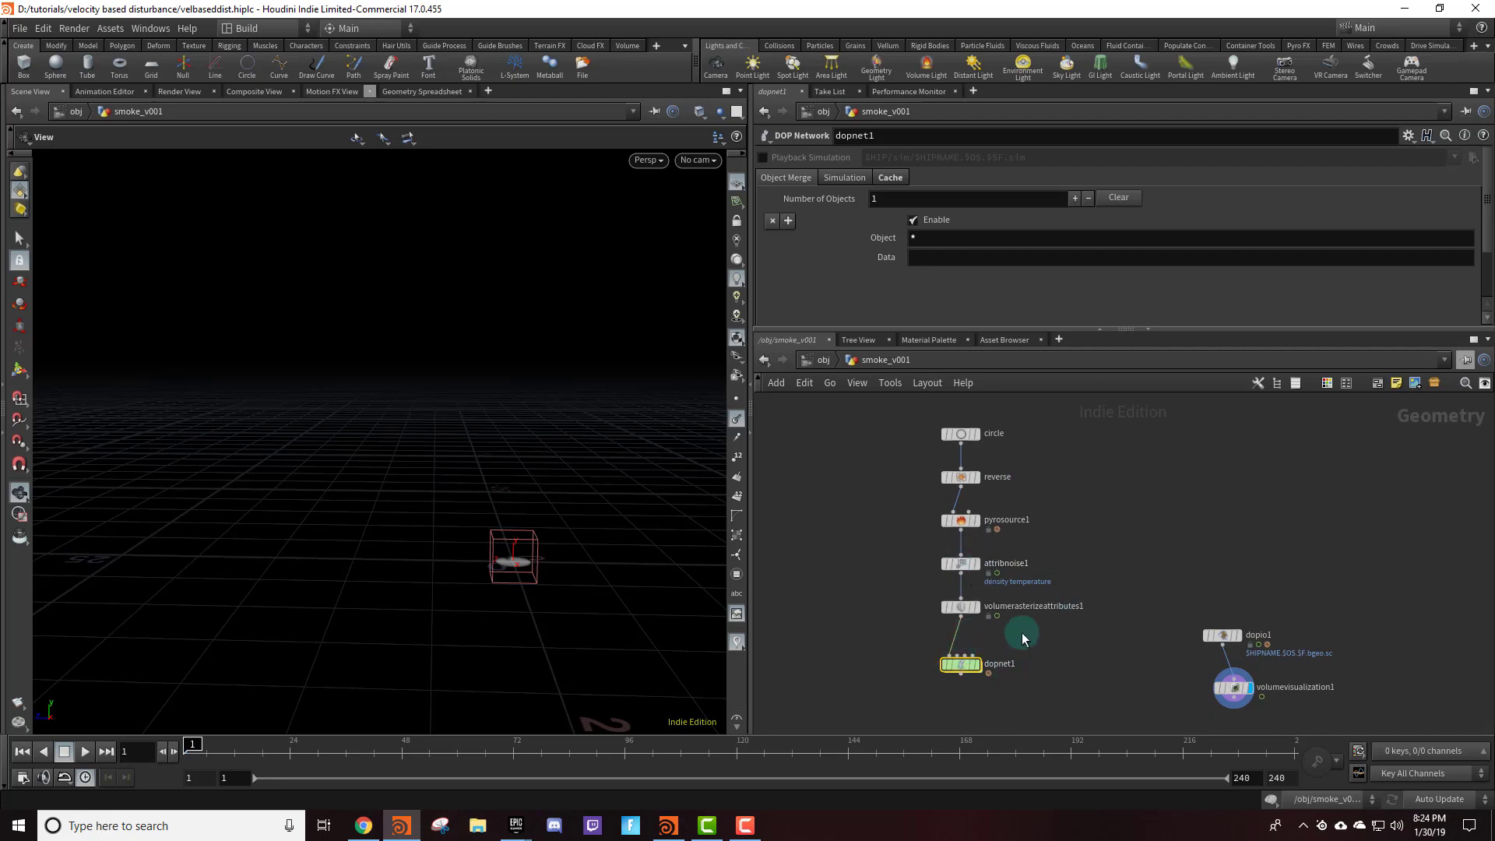
{"action": "double_click", "coordinate": [966, 666]}
{"action": "middle_click_drag", "start_coordinate": [1073, 549], "coordinate": [1012, 605]}
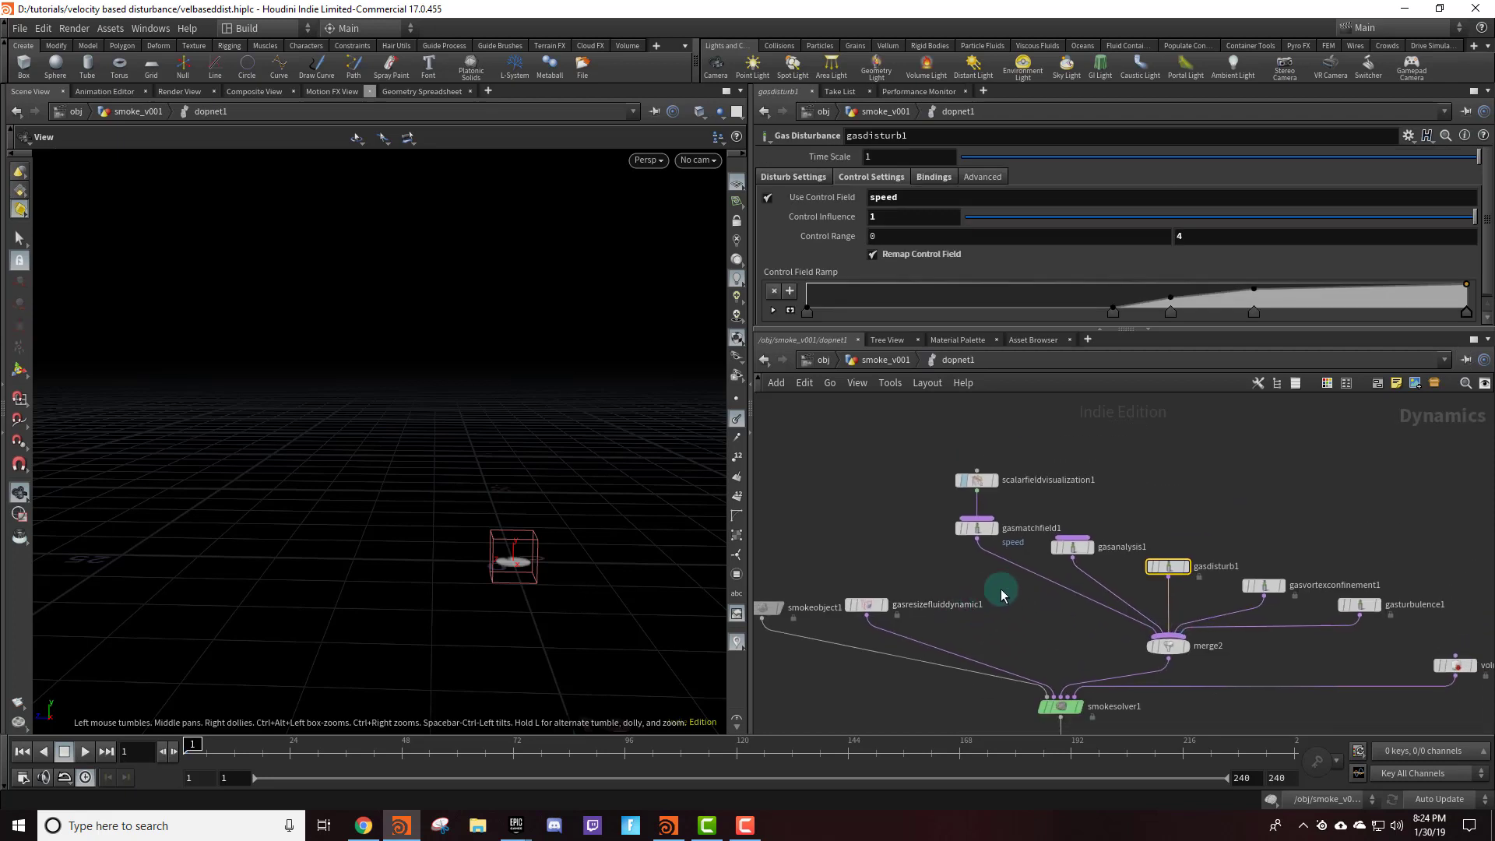
{"action": "middle_click_drag", "start_coordinate": [1029, 549], "coordinate": [1045, 495]}
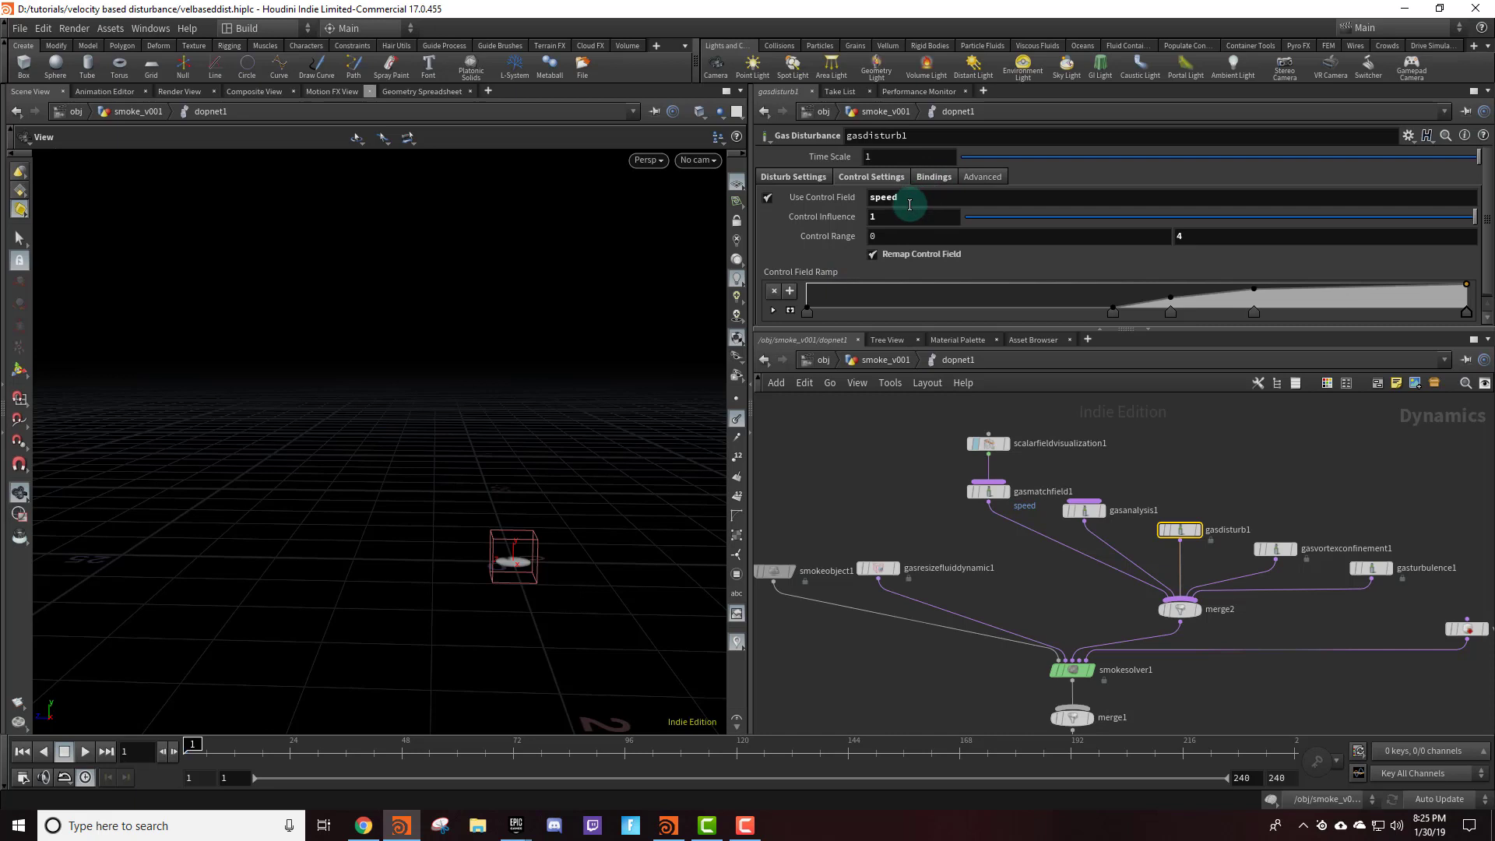
{"action": "double_click", "coordinate": [909, 197]}
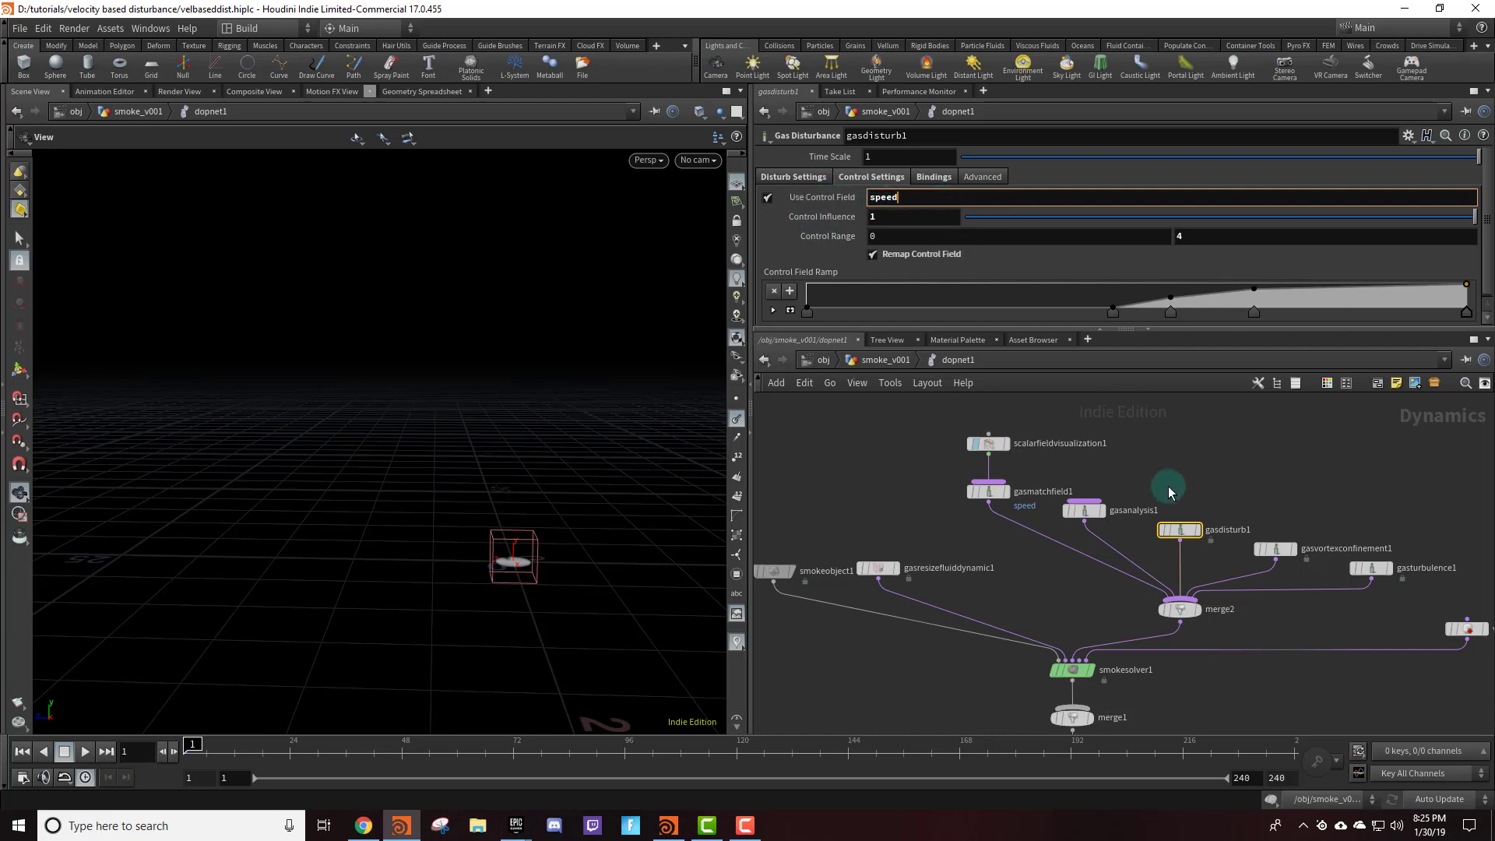
{"action": "middle_click_drag", "start_coordinate": [1182, 474], "coordinate": [1193, 472]}
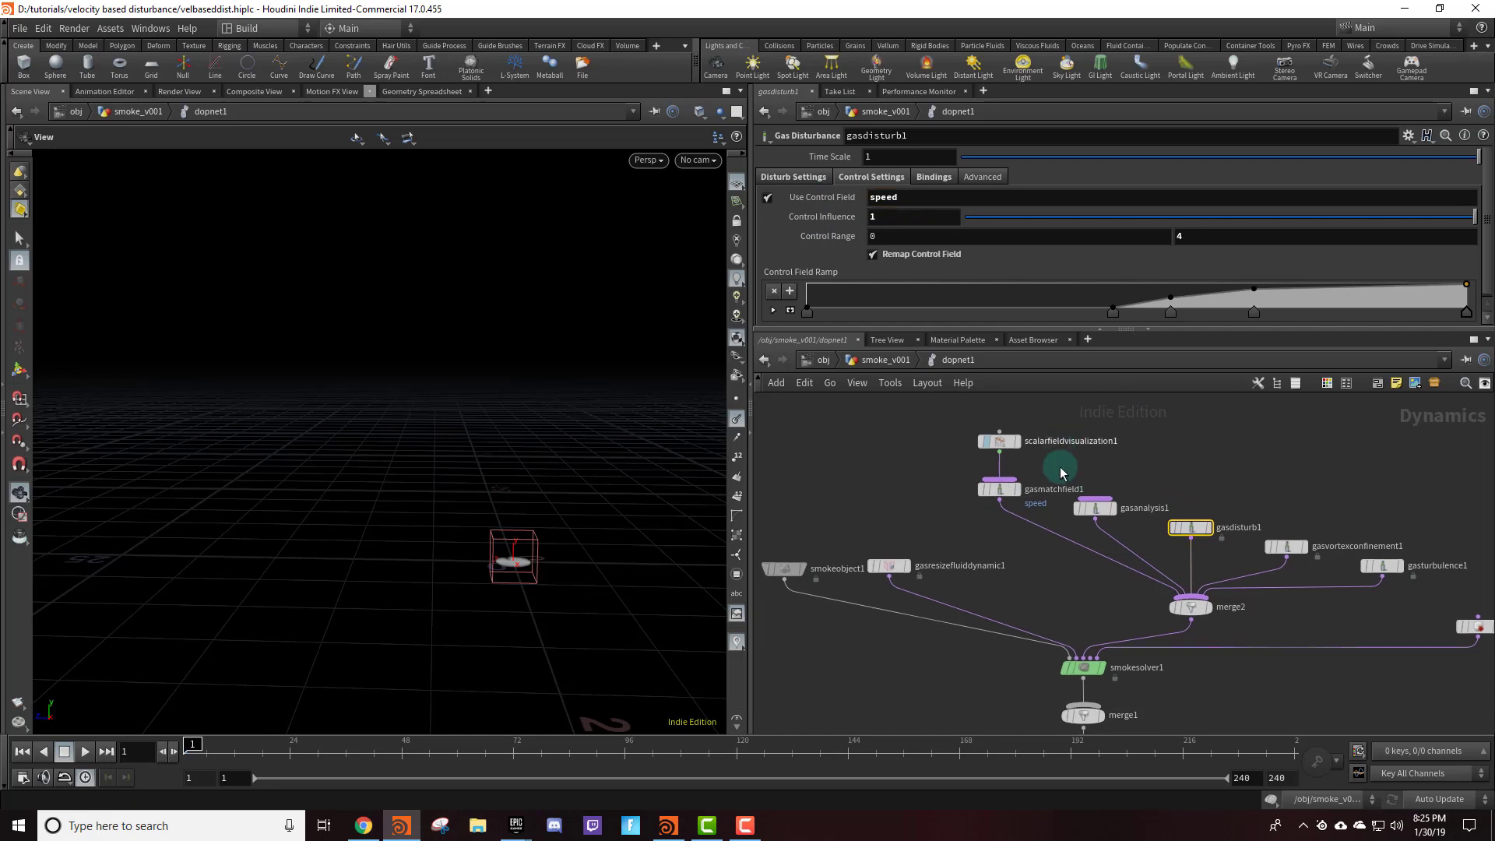
- Check gasmatchfield1's Field 'speed', then display gasanalysis1's parameters
{"action": "left_click", "coordinate": [1004, 493]}
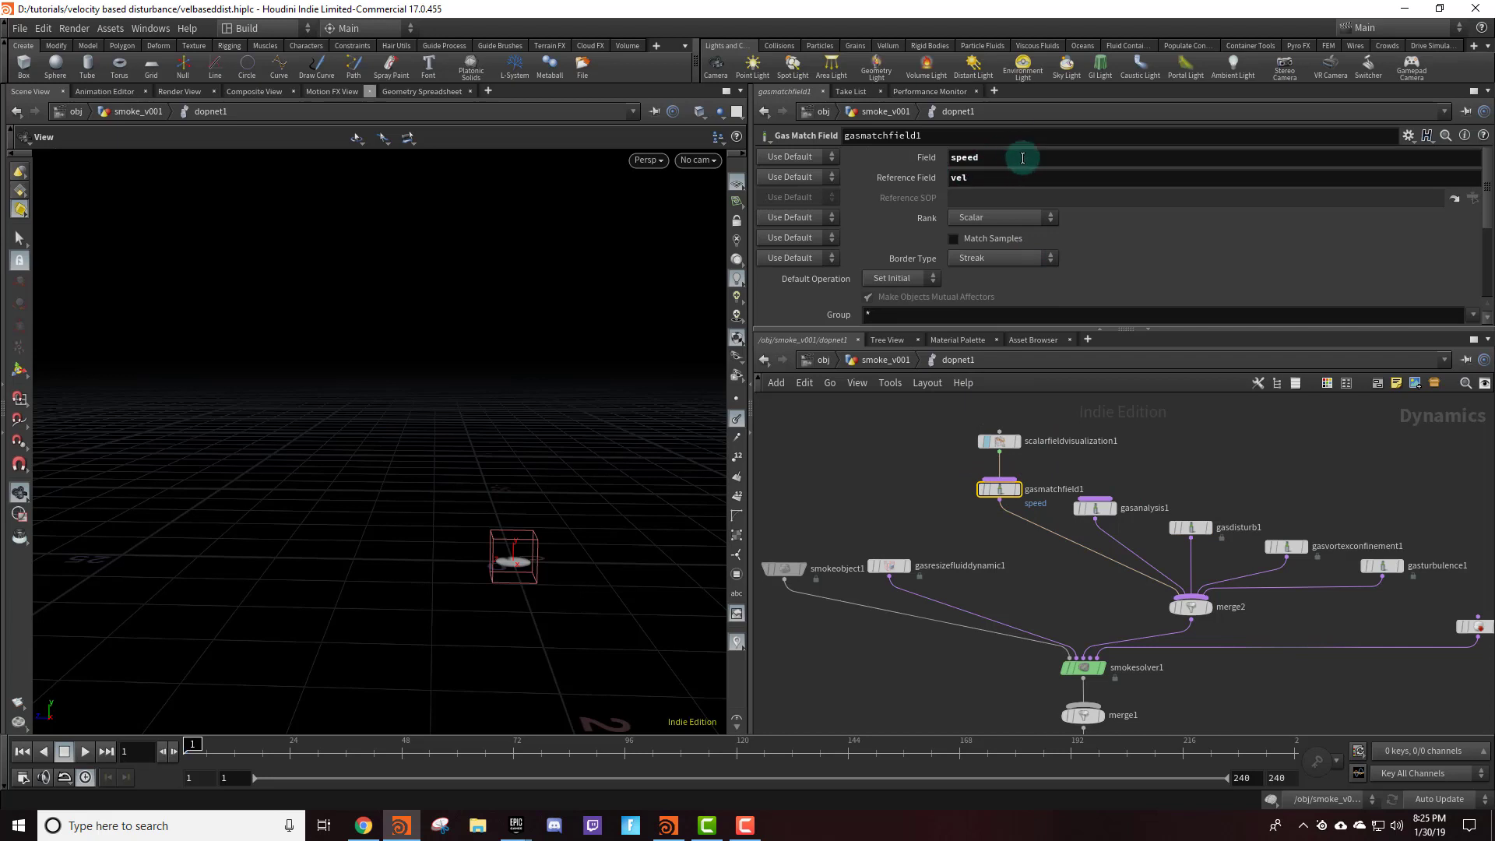
{"action": "double_click", "coordinate": [984, 160]}
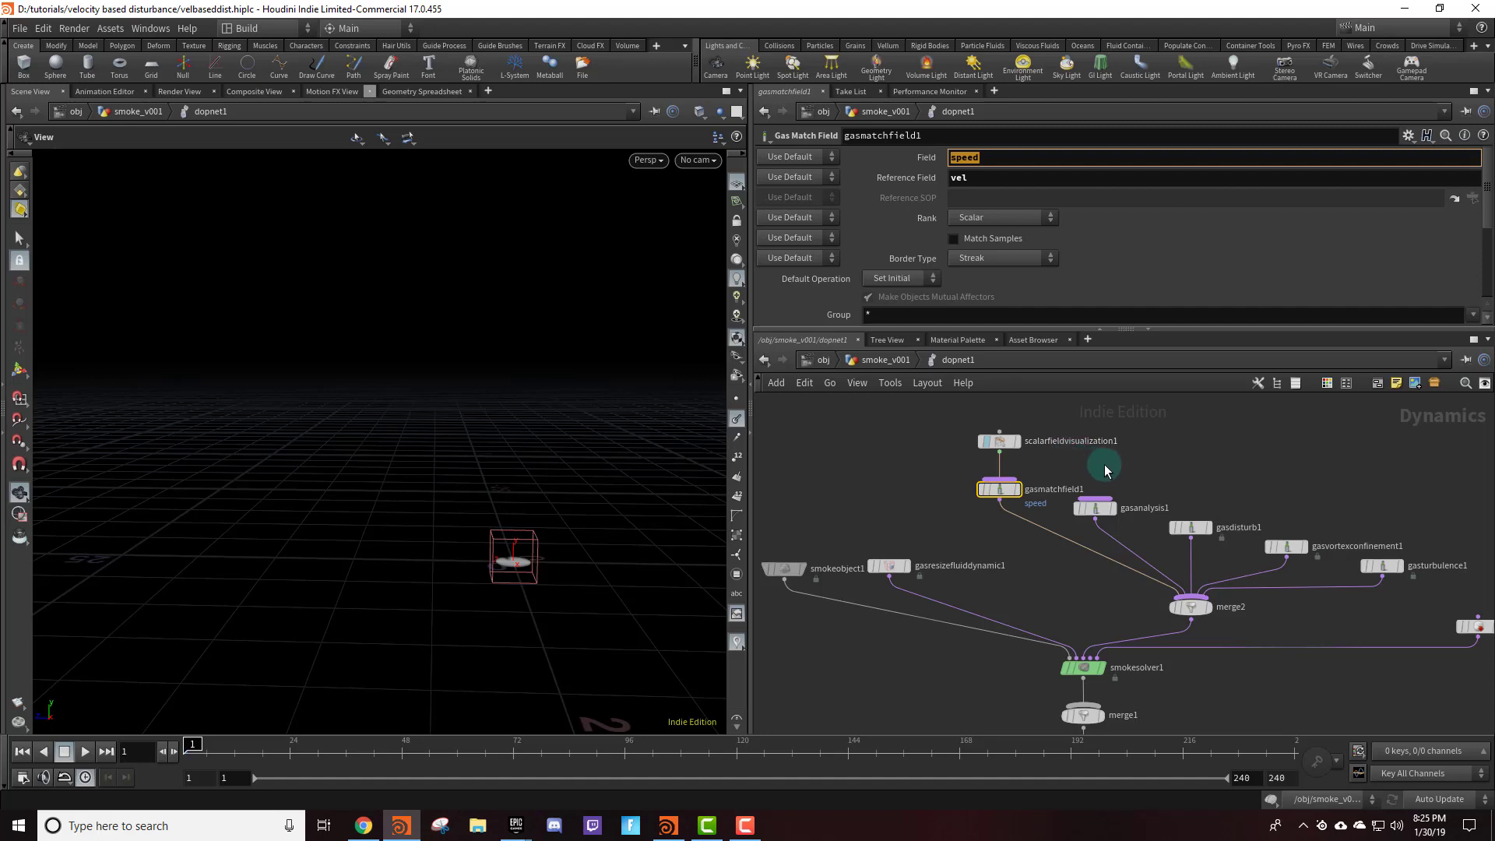
{"action": "left_click", "coordinate": [1099, 511]}
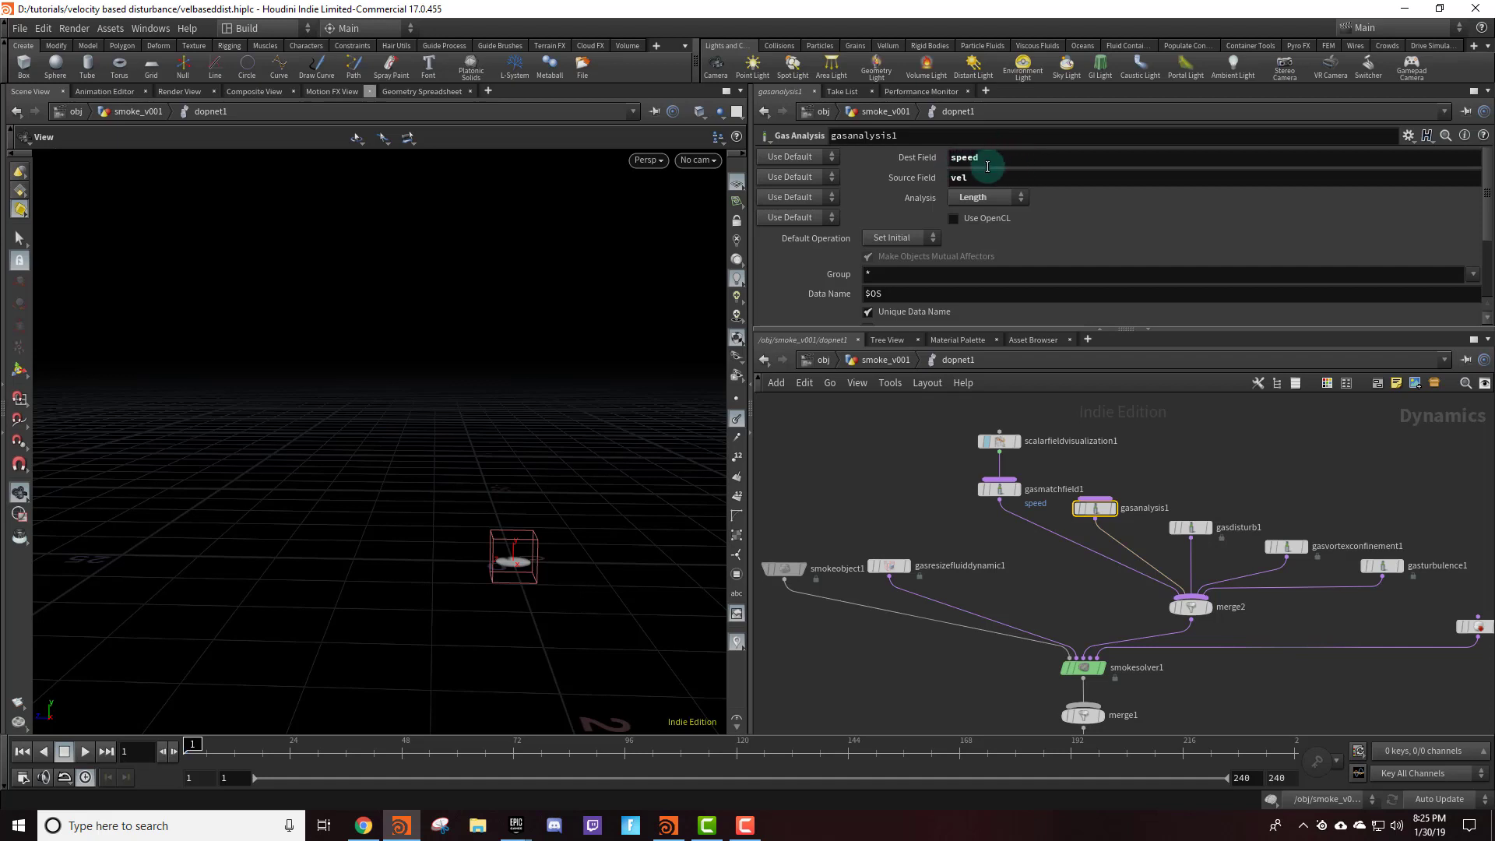
- Keep gasanalysis1 computing Length of vel, then display scalarfieldvisualization1's Infra-Red plane settings
{"action": "double_click", "coordinate": [959, 177]}
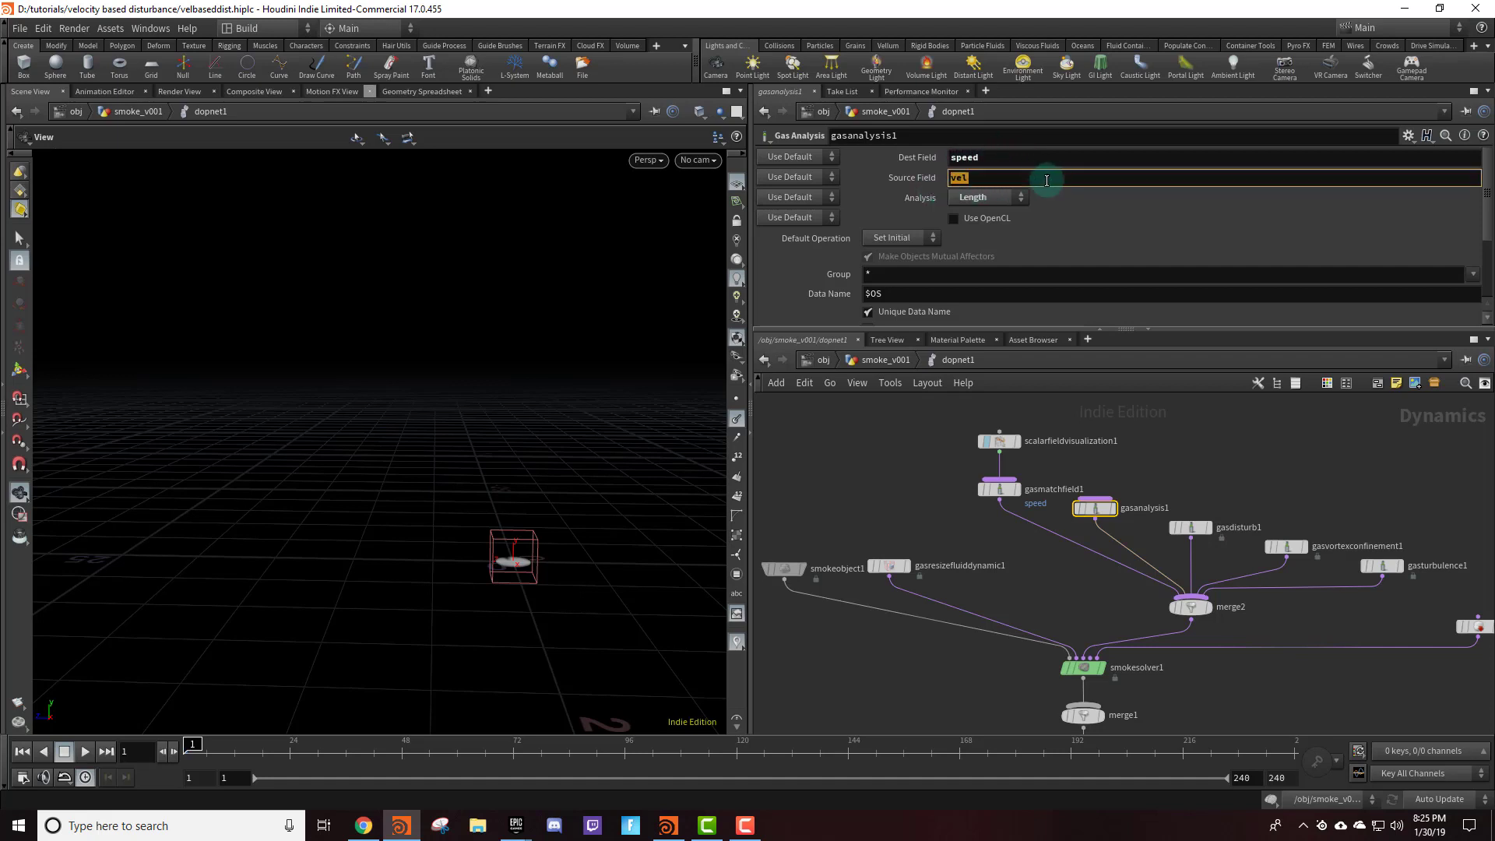
{"action": "left_click", "coordinate": [974, 199]}
{"action": "left_click", "coordinate": [973, 198]}
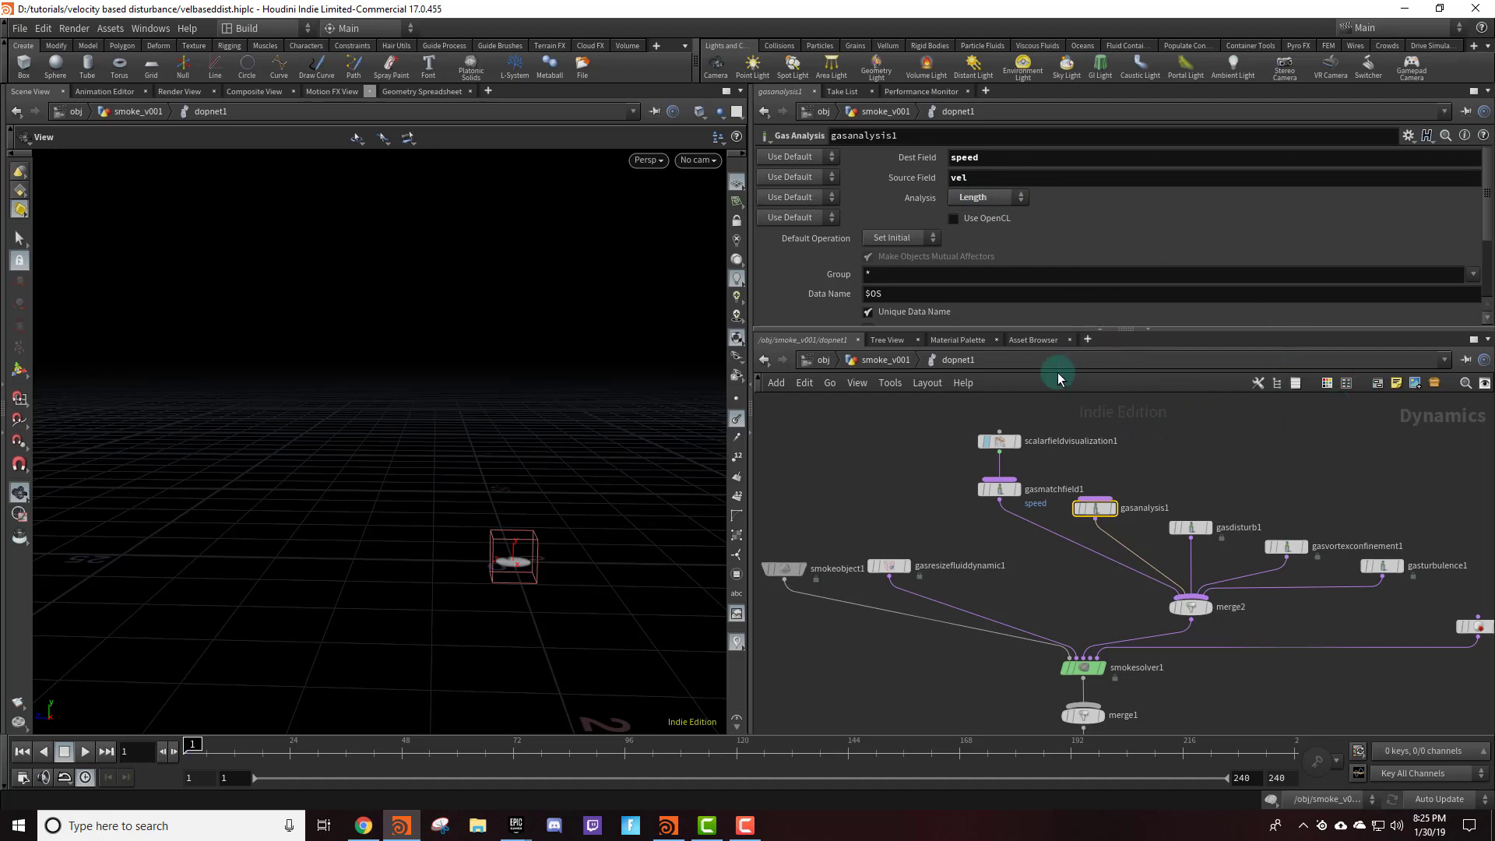
{"action": "left_click", "coordinate": [1001, 442]}
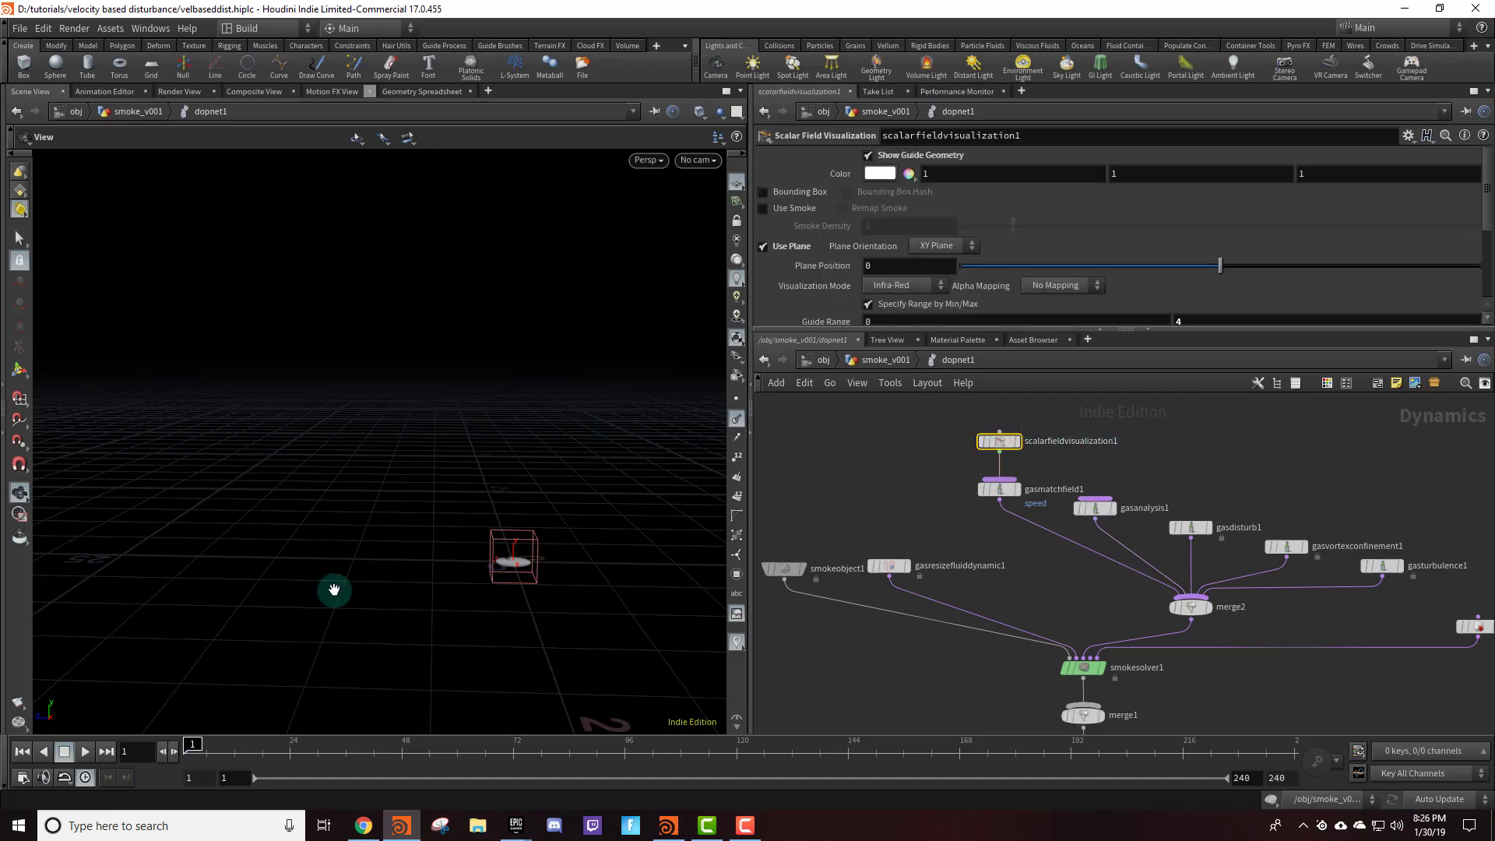
- Play the smoke simulation while orbiting the view around the smoke container
{"action": "key", "text": "Up"}
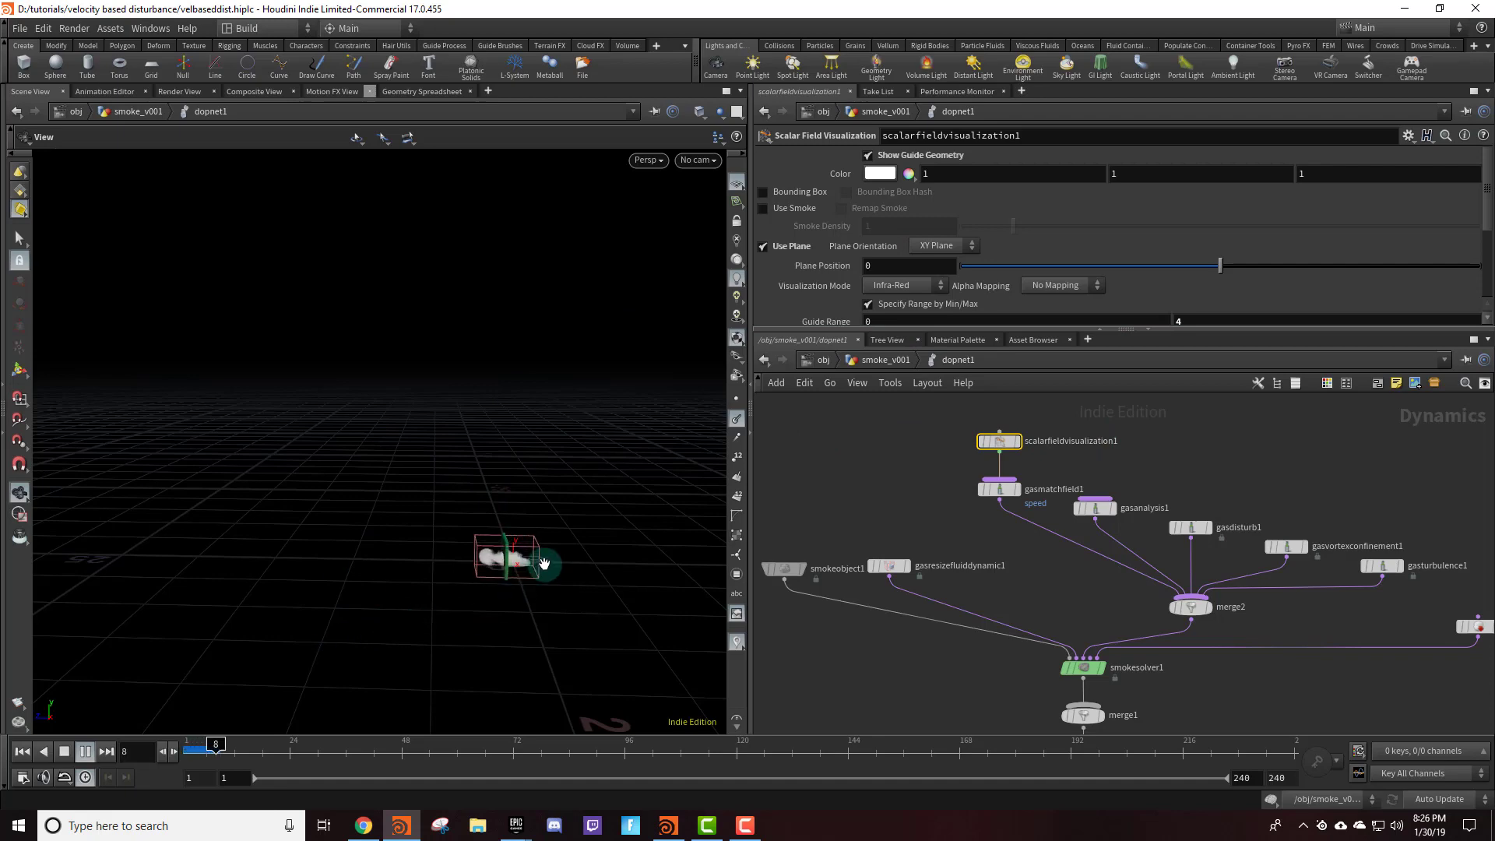
{"action": "key", "text": "Up"}
{"action": "left_click_drag", "start_coordinate": [494, 568], "coordinate": [554, 570]}
{"action": "right_click_drag", "start_coordinate": [554, 569], "coordinate": [357, 491]}
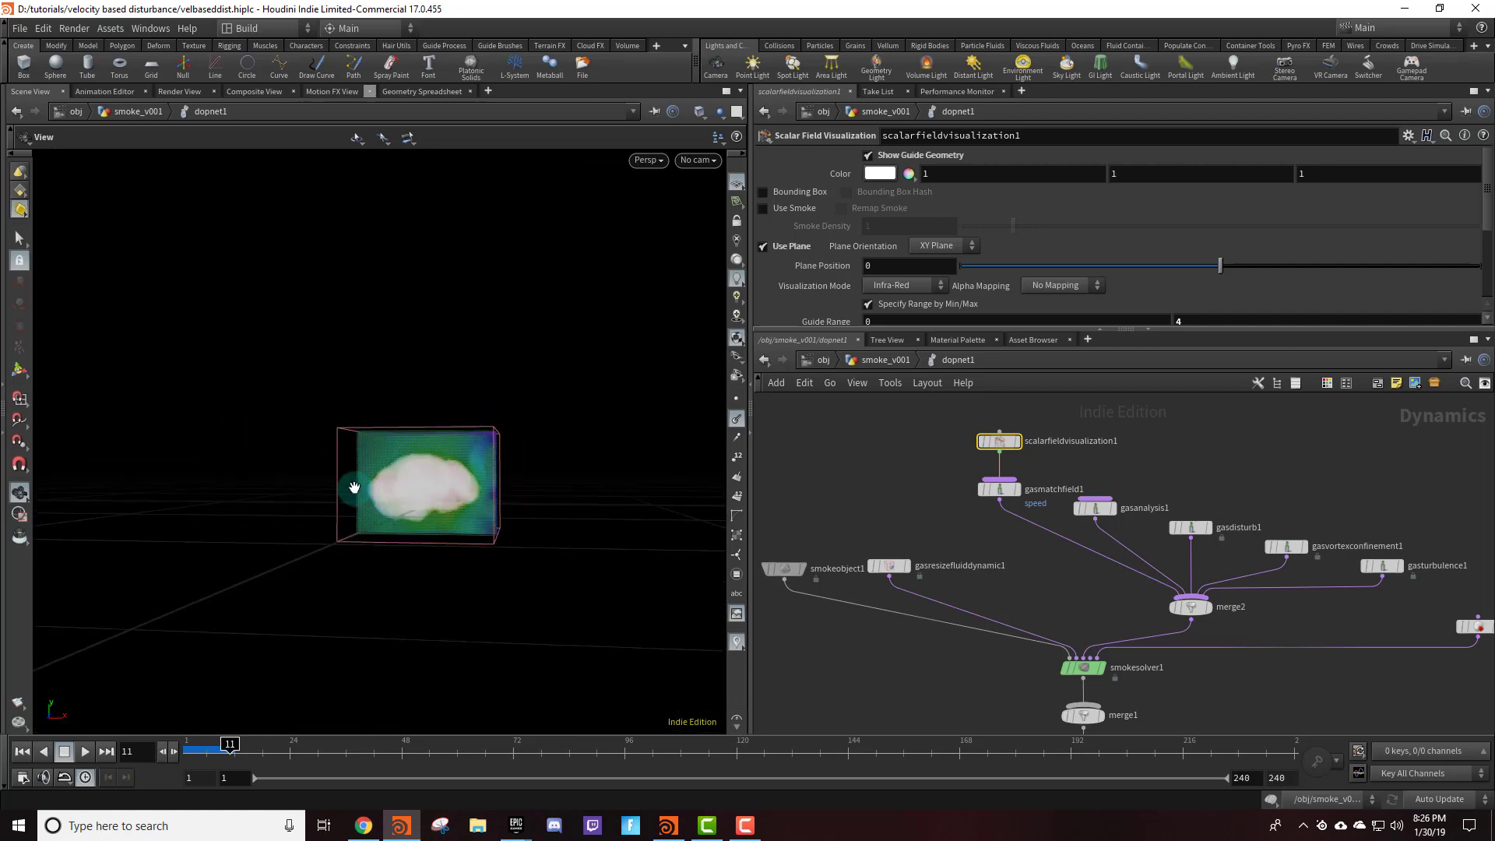
{"action": "left_click_drag", "start_coordinate": [357, 490], "coordinate": [518, 507]}
{"action": "key", "text": "Up"}
{"action": "left_click_drag", "start_coordinate": [649, 394], "coordinate": [478, 469]}
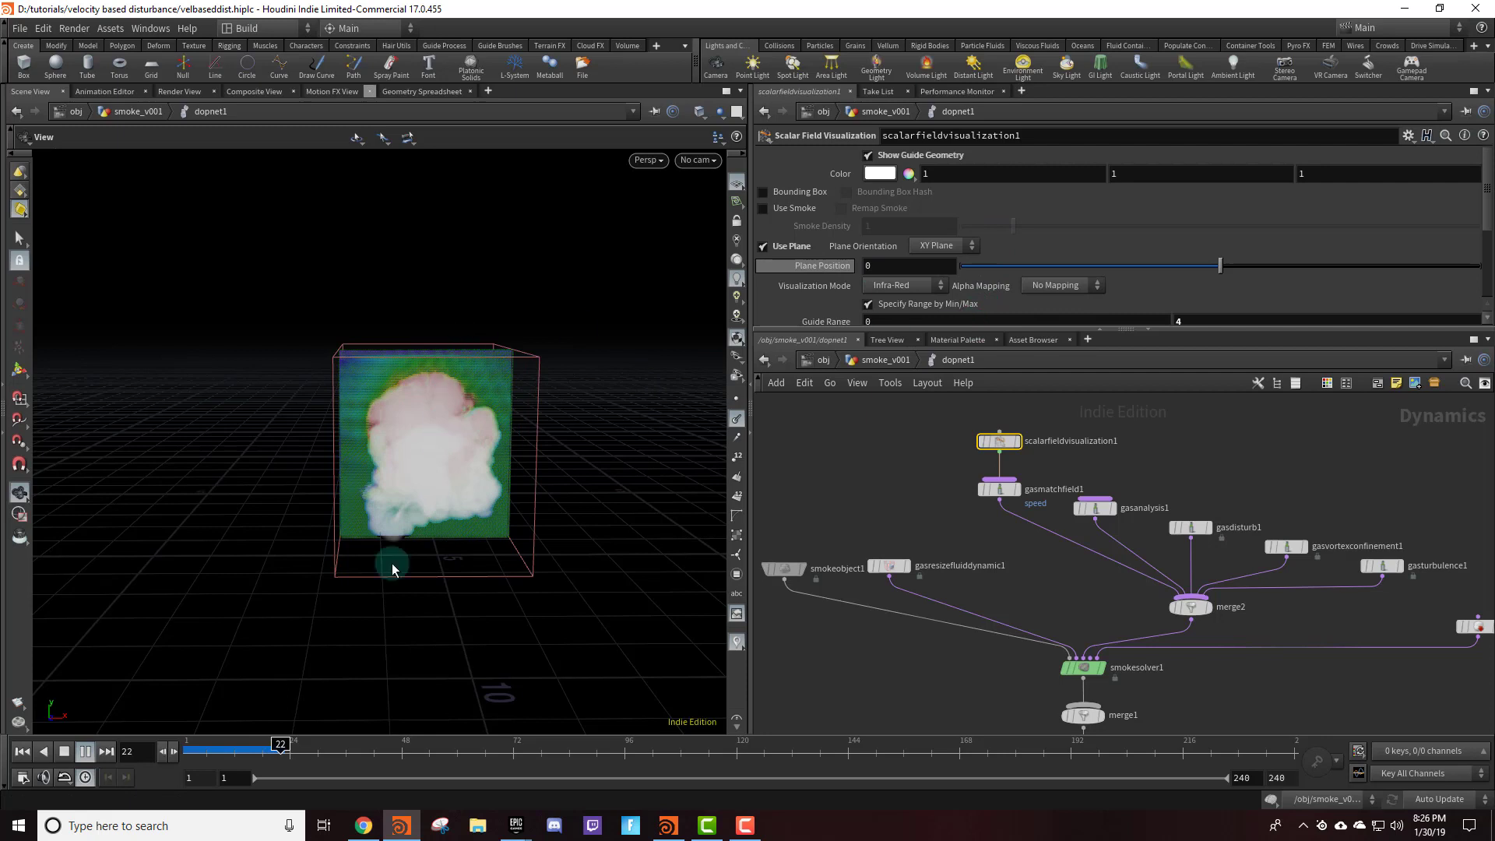
- Scrub to frame 19 and hide smokeobject1 so only the infra-red speed plane shows
{"action": "left_click_drag", "start_coordinate": [212, 762], "coordinate": [266, 757]}
{"action": "scroll", "coordinate": [842, 554], "scroll_direction": "down", "scroll_amount": 2}
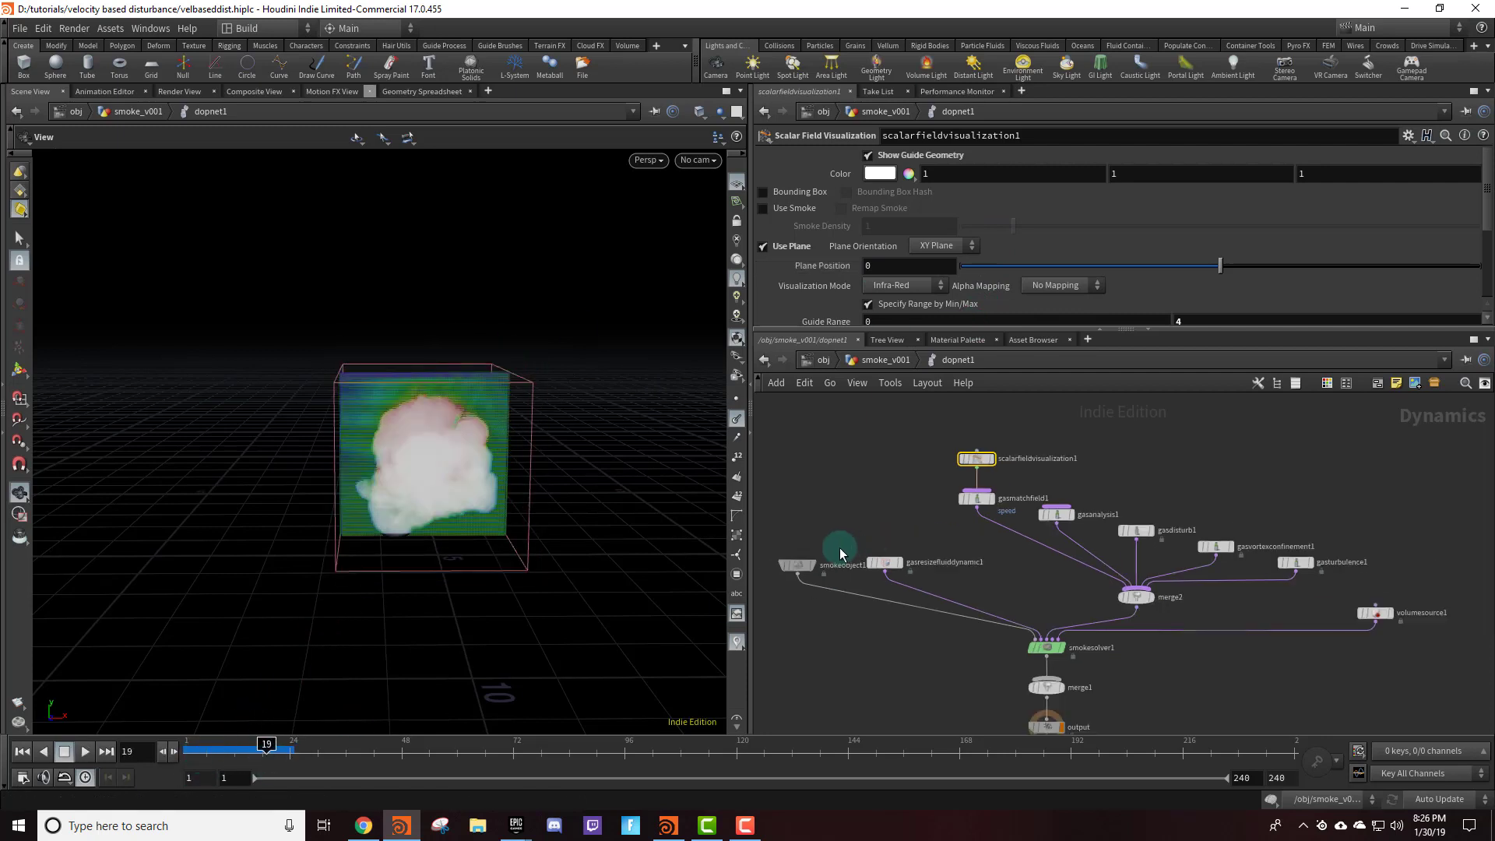
{"action": "left_click", "coordinate": [786, 566]}
{"action": "scroll", "coordinate": [452, 459], "scroll_direction": "up", "scroll_amount": 5}
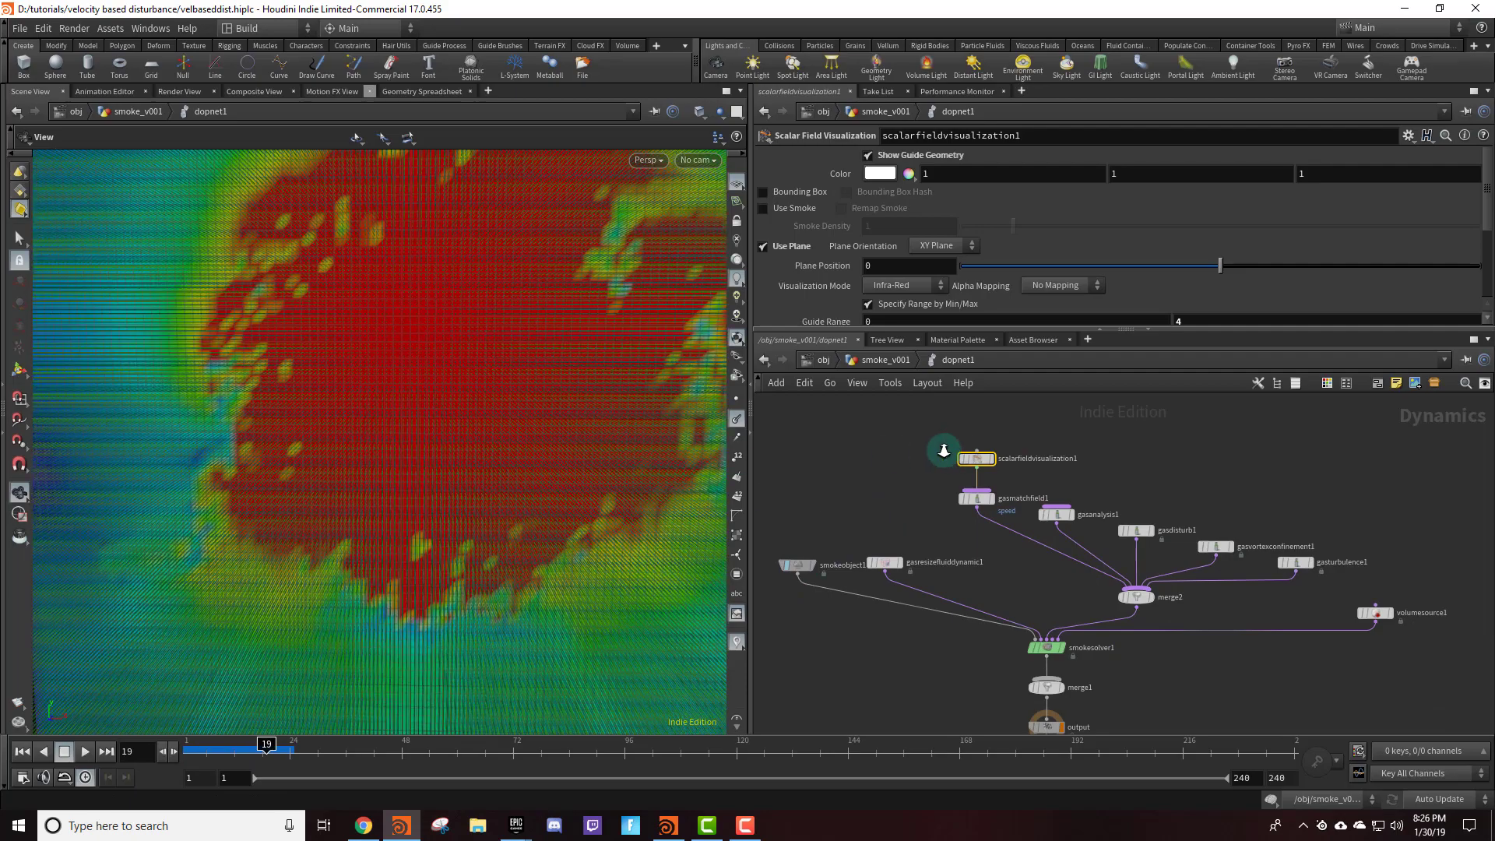
{"action": "scroll", "coordinate": [402, 470], "scroll_direction": "down", "scroll_amount": 2}
{"action": "scroll", "coordinate": [1245, 324], "scroll_direction": "down", "scroll_amount": 1}
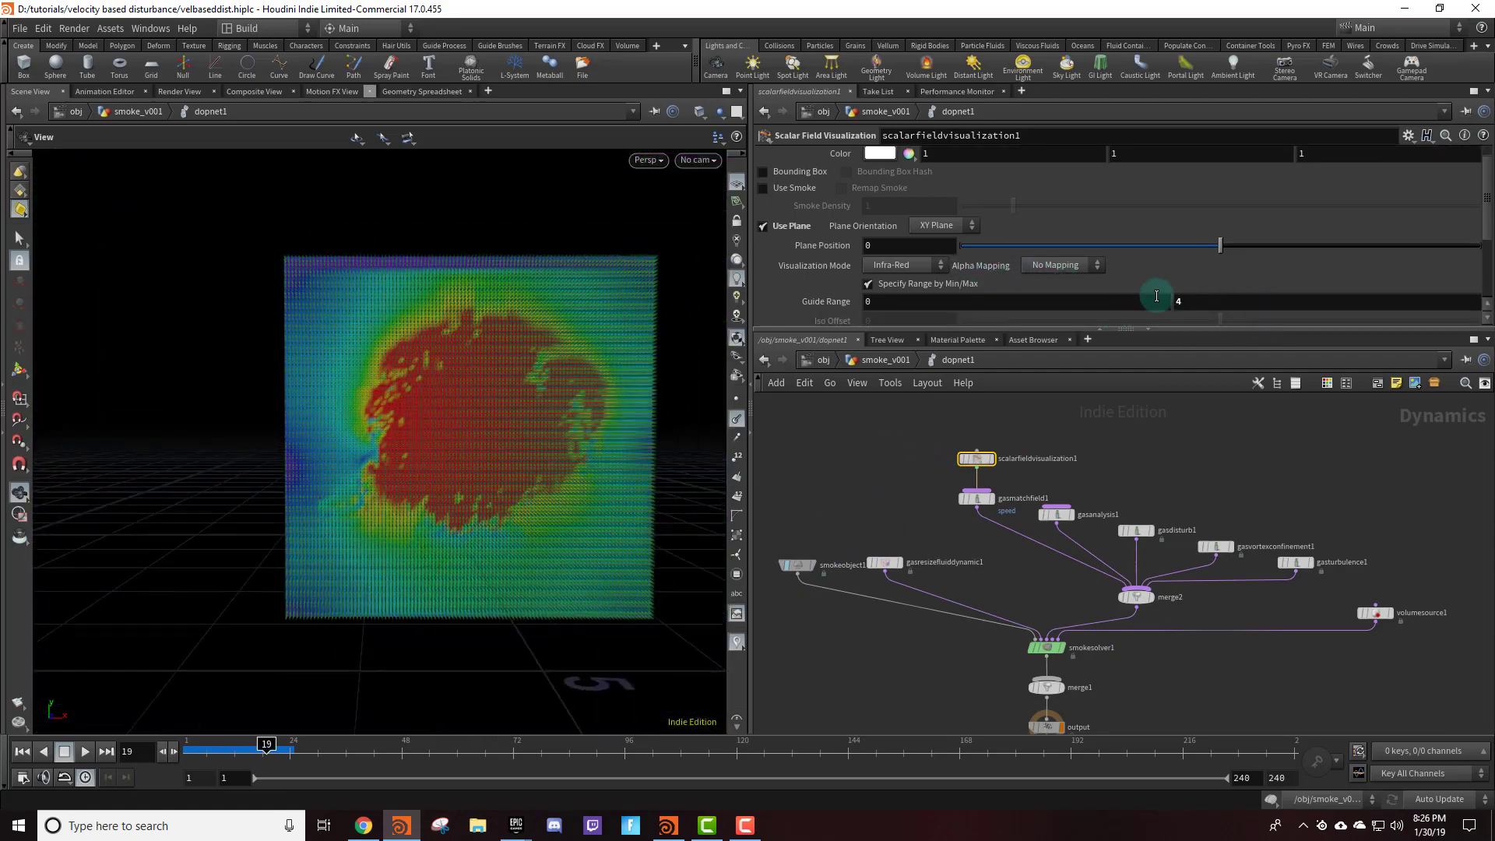
{"action": "left_click", "coordinate": [1196, 311]}
{"action": "type", "text": "1"}
{"action": "key", "text": "Return"}
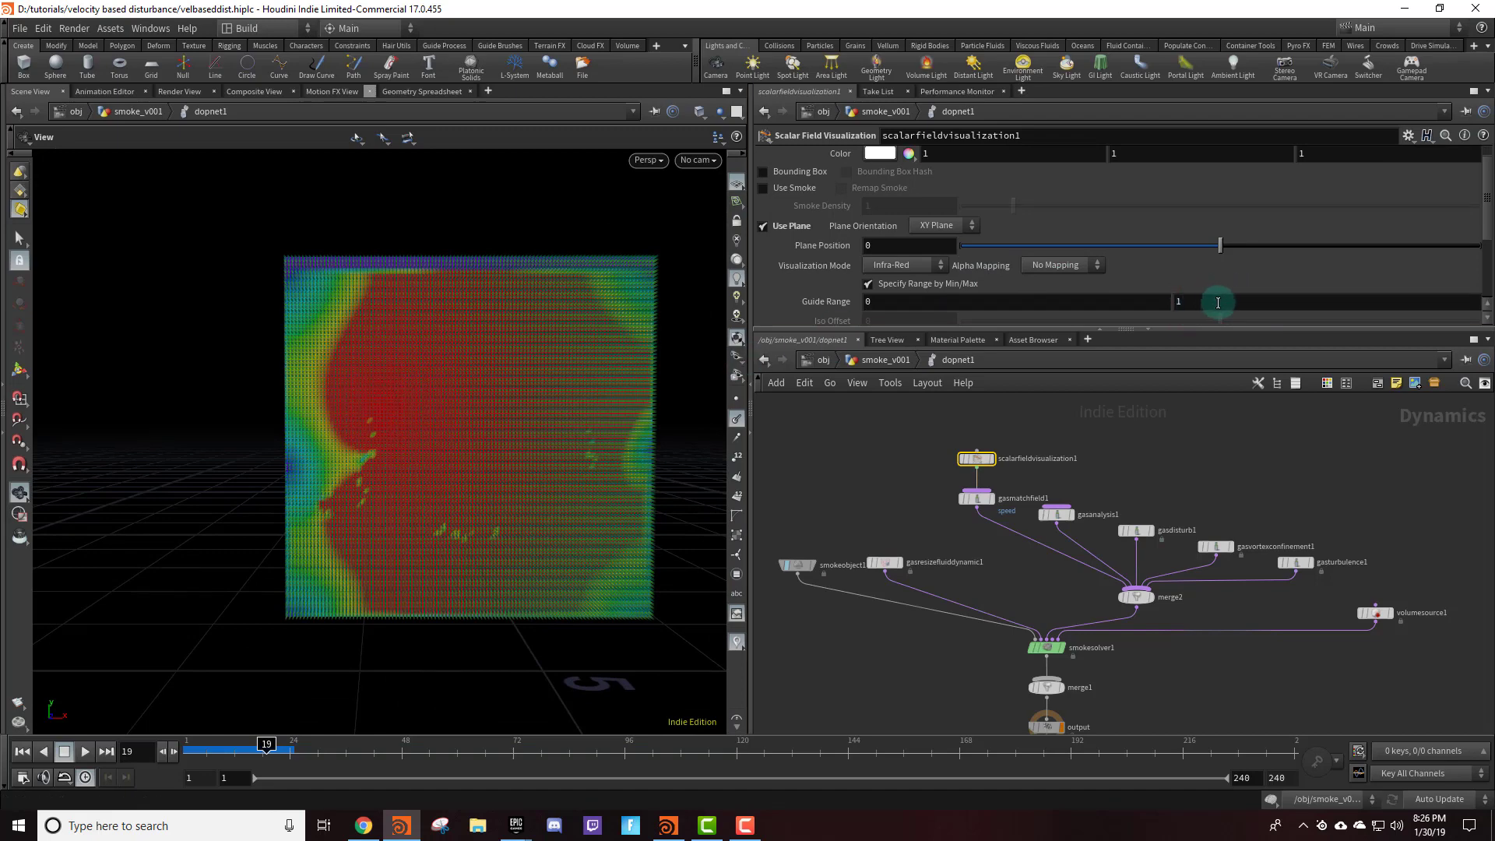
{"action": "left_click", "coordinate": [1170, 310]}
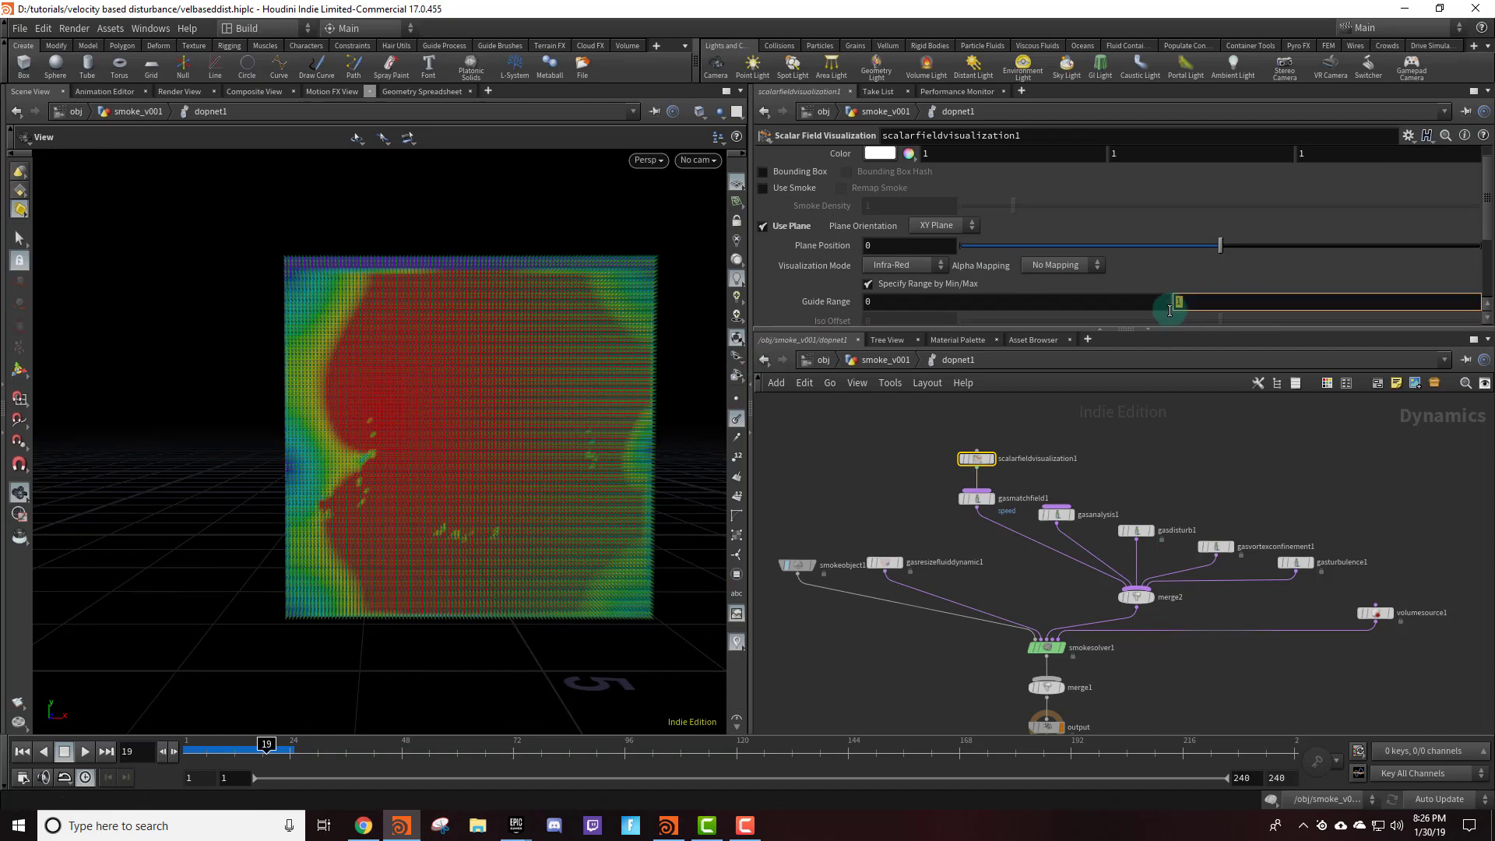
{"action": "type", "text": "4"}
{"action": "key", "text": "Return"}
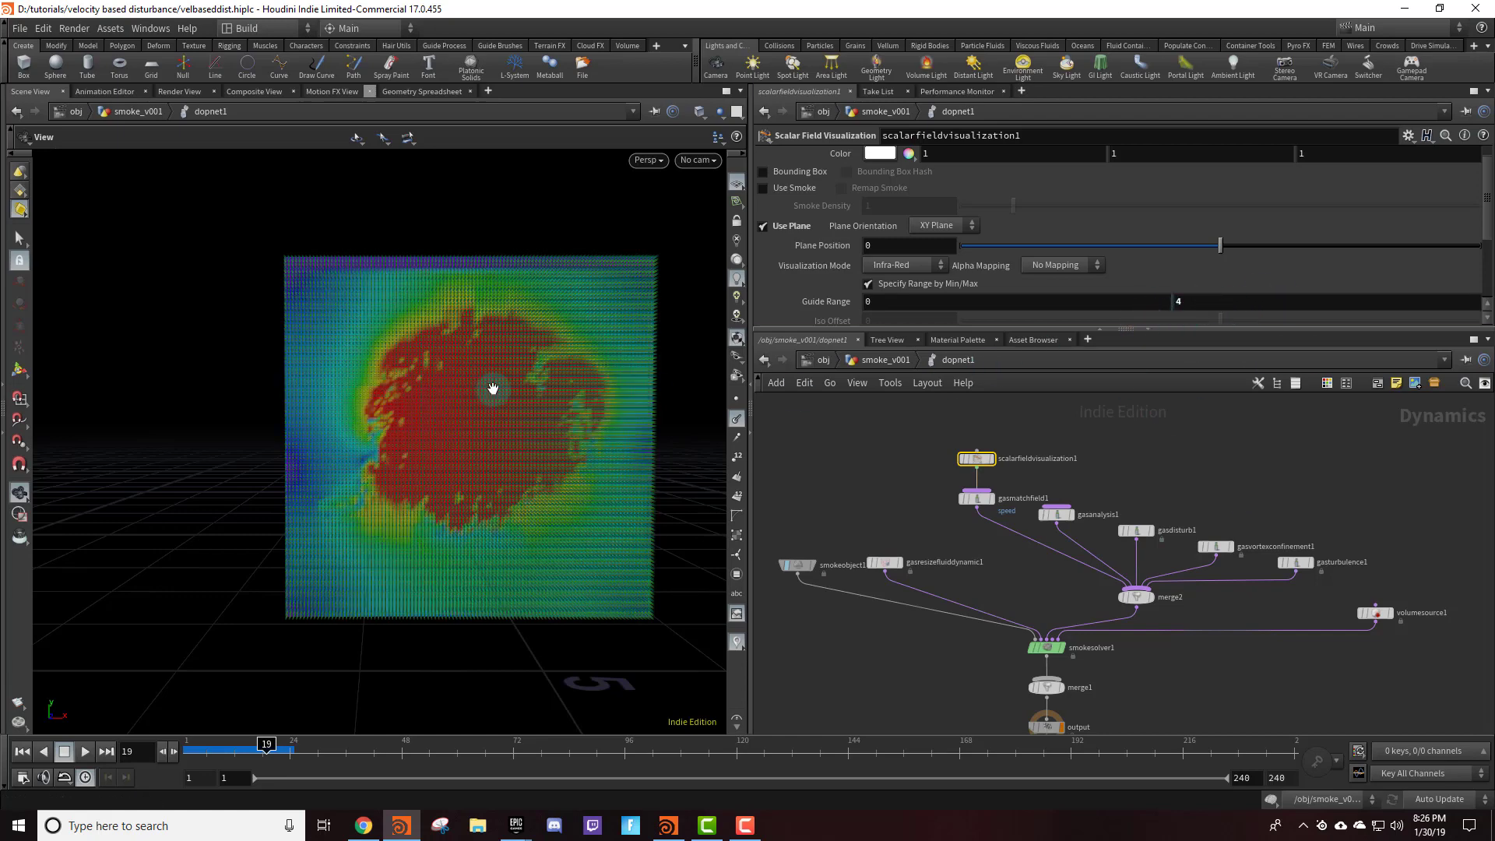
{"action": "scroll", "coordinate": [494, 391], "scroll_direction": "up", "scroll_amount": 3}
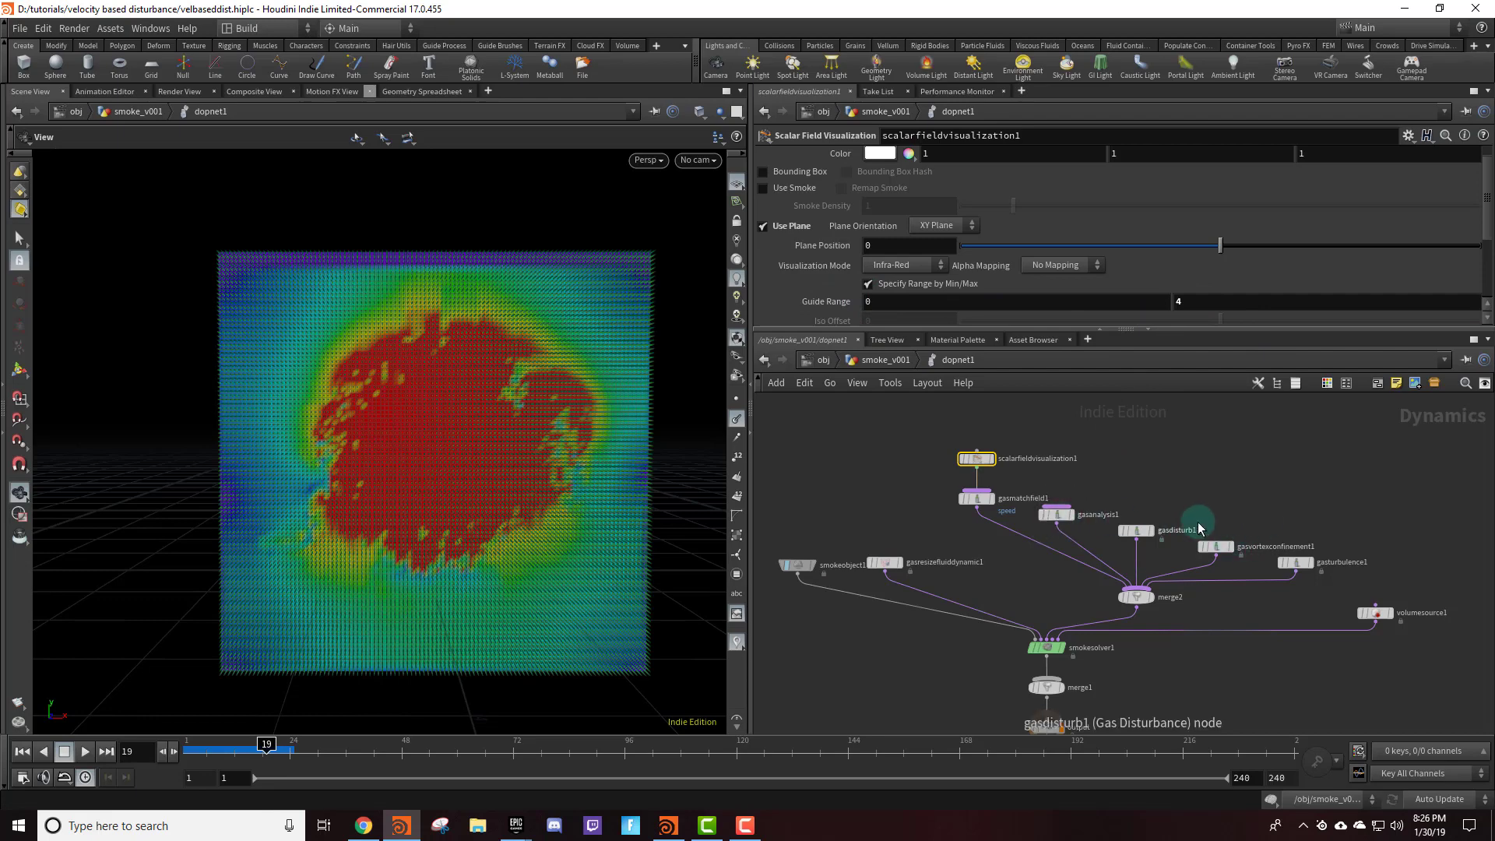
- Display gasdisturb1's speed control settings and read the Control Field Ramp help
{"action": "left_click", "coordinate": [1137, 533]}
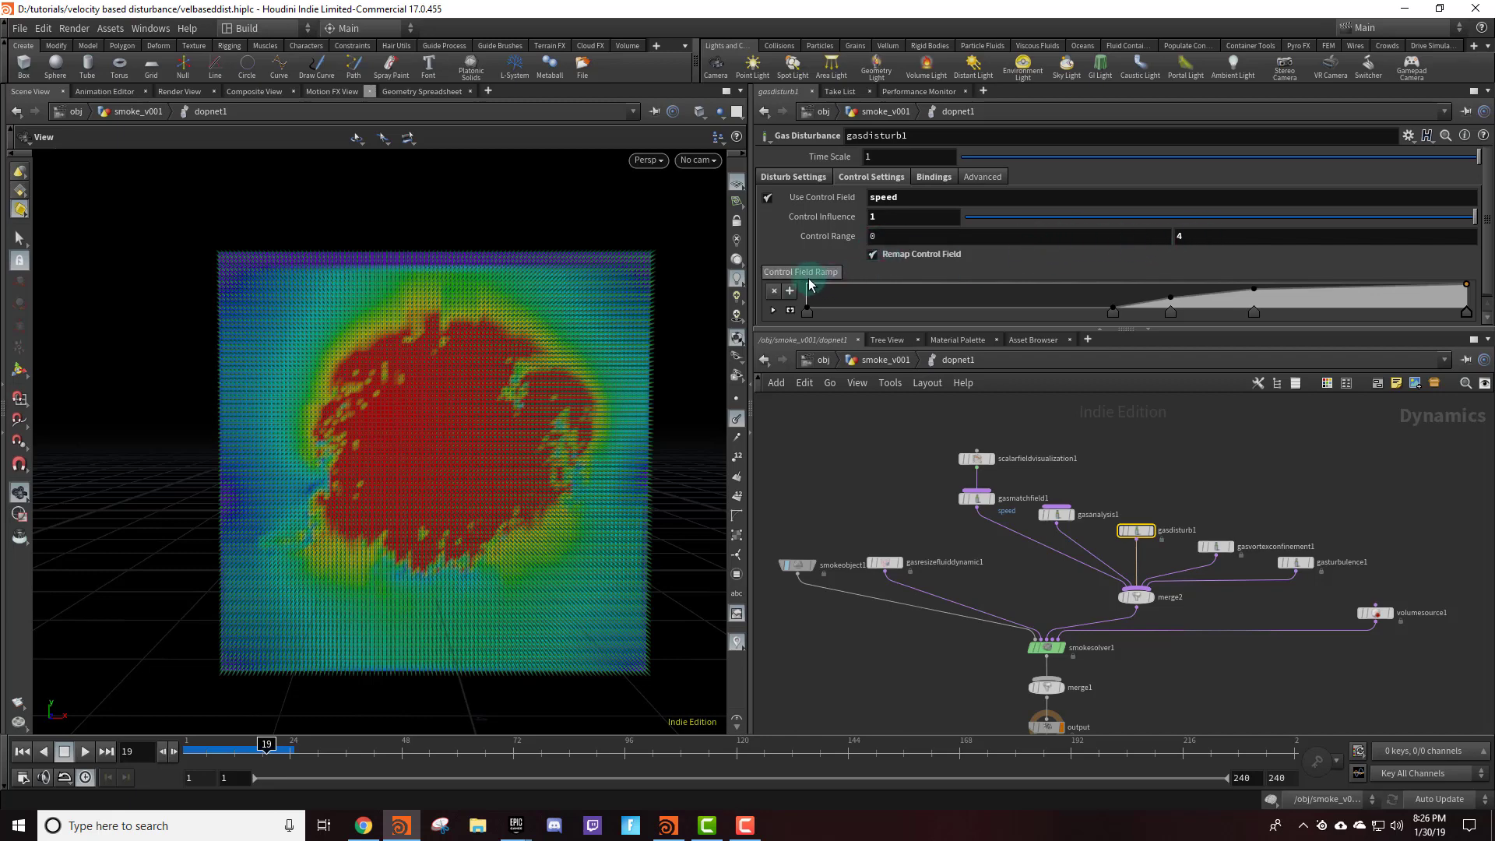
{"action": "mouse_move", "coordinate": [806, 282]}
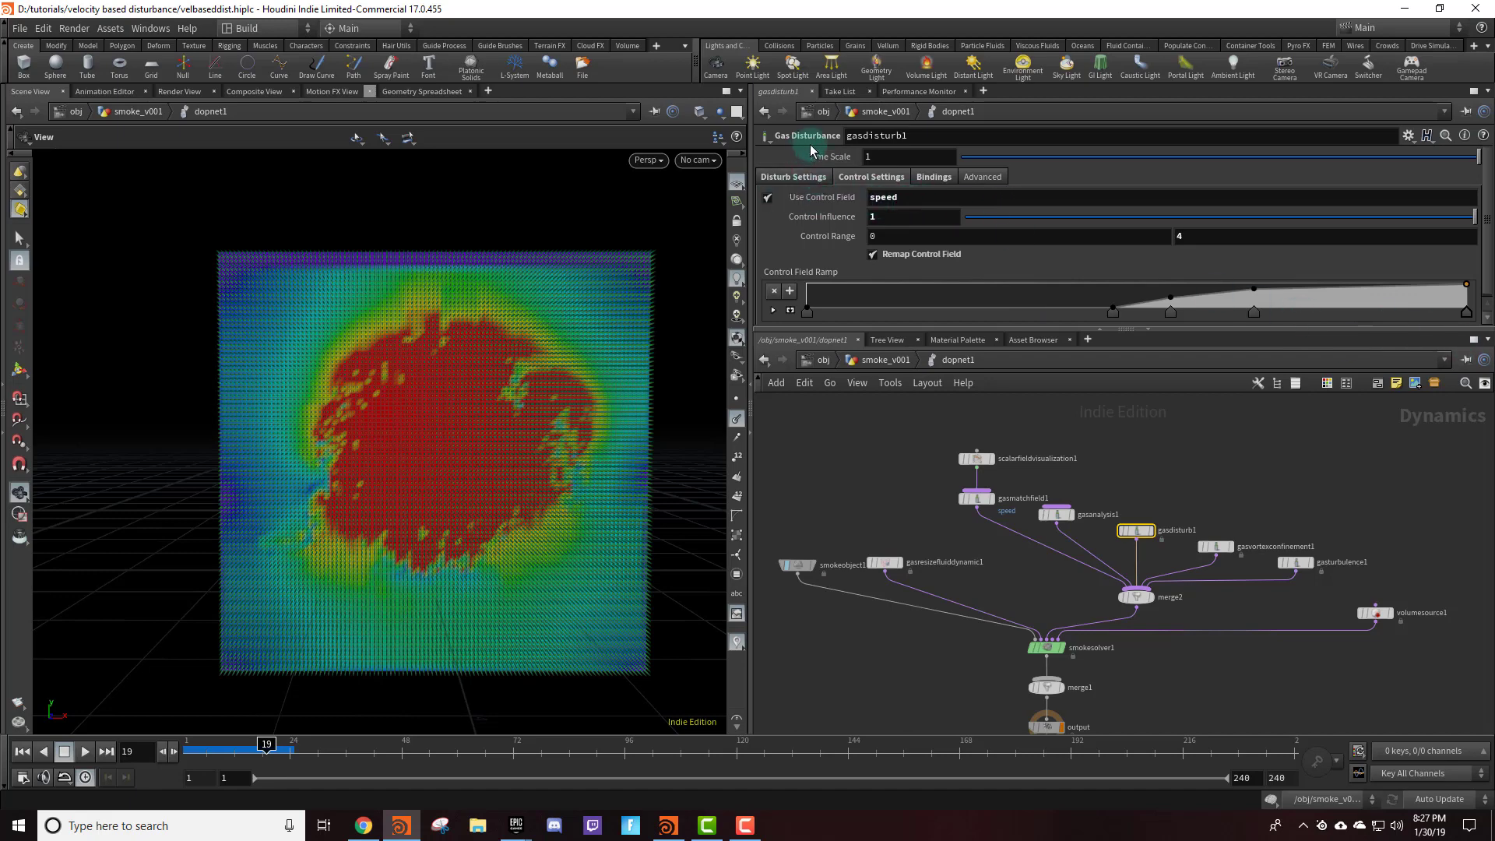
- Check gasvortexconfinement1, then view gasturbulence1's temperature control field with influence 0.8
{"action": "left_click", "coordinate": [1216, 548]}
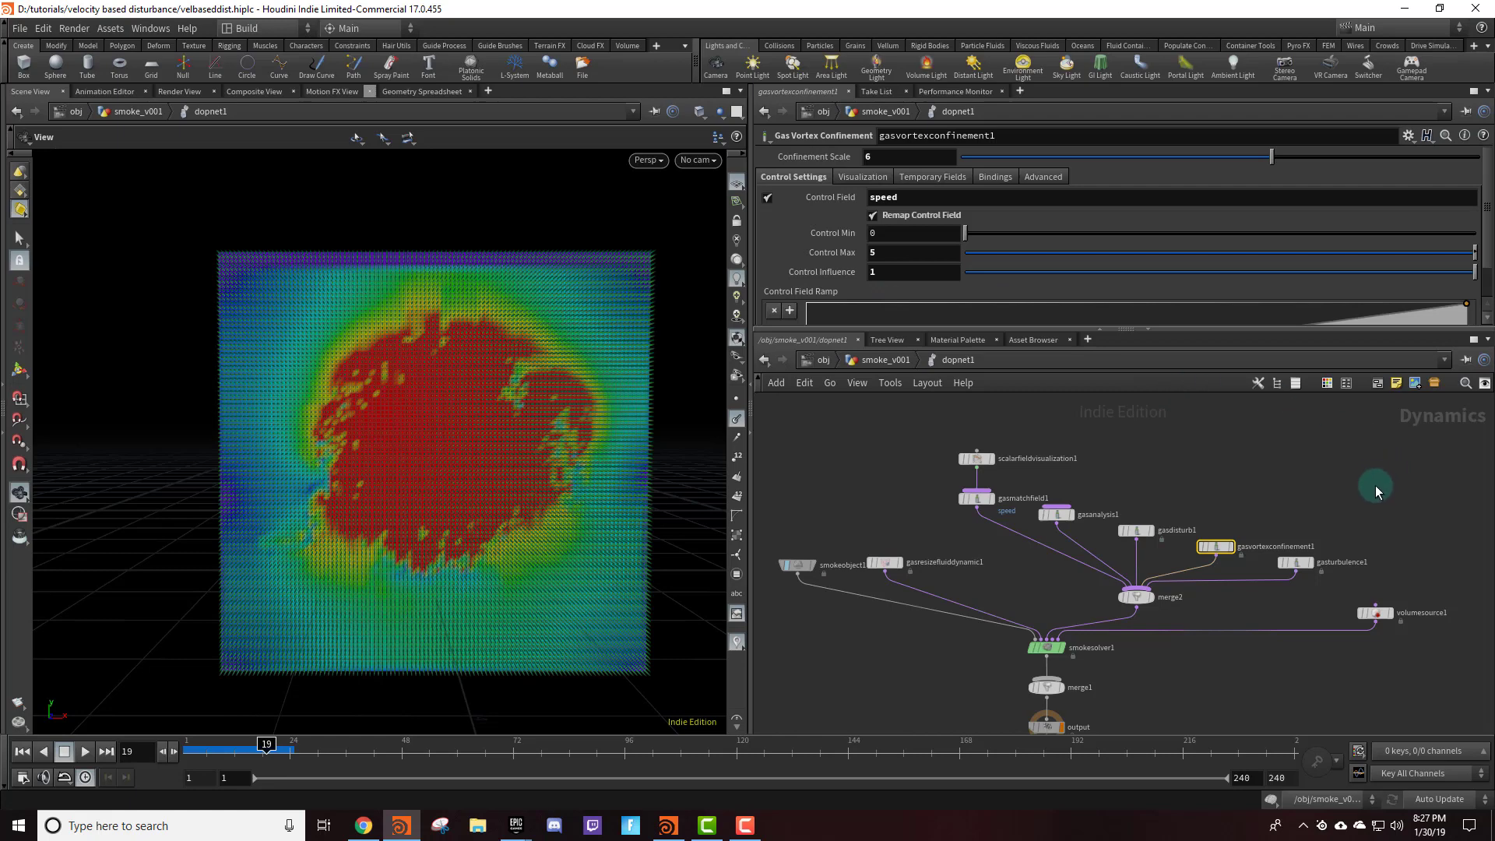
{"action": "left_click", "coordinate": [1298, 566]}
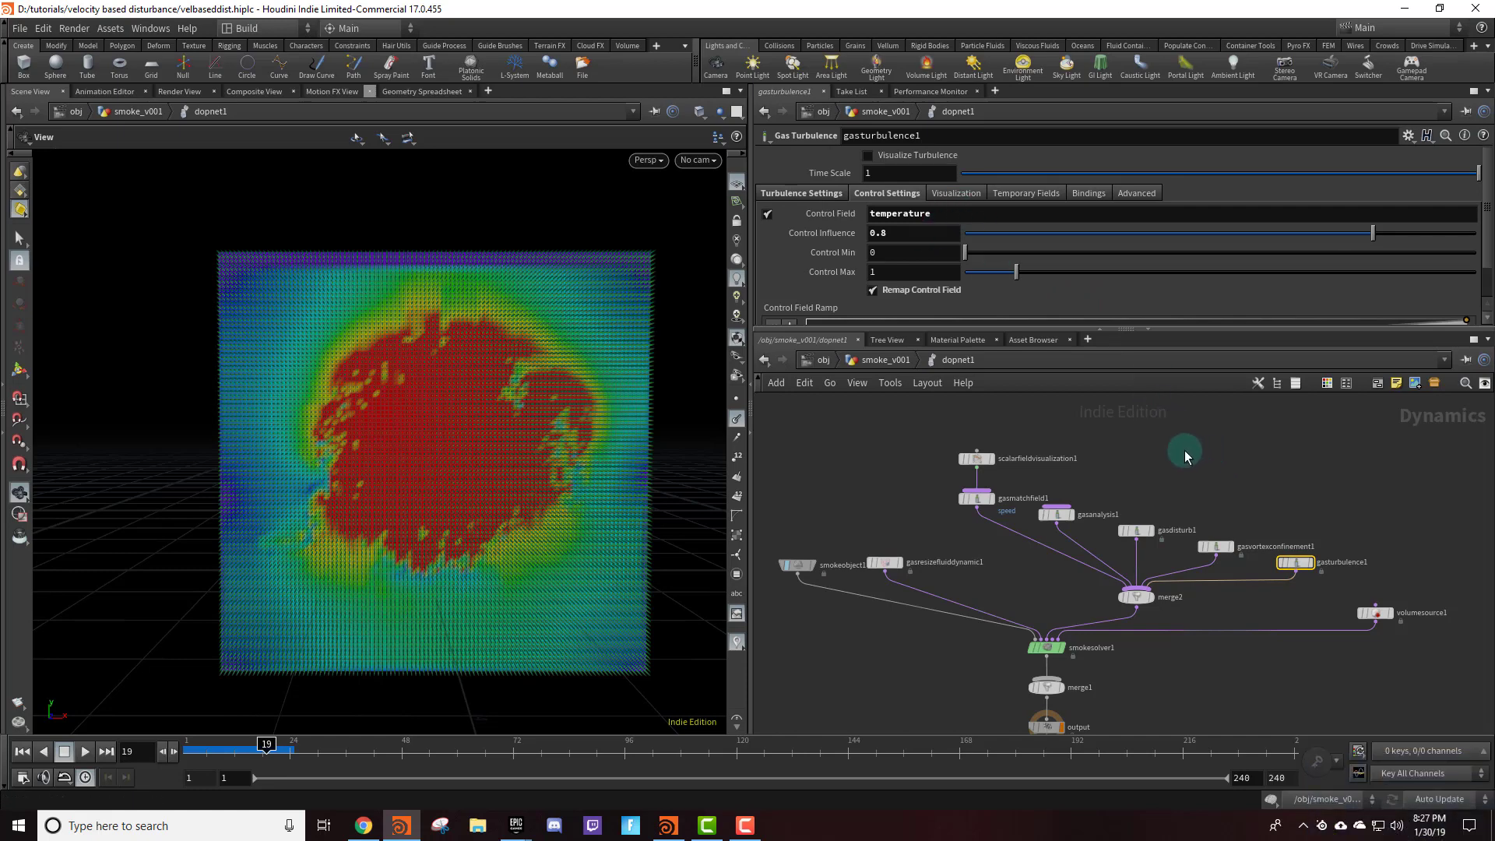
{"action": "scroll", "coordinate": [1152, 457], "scroll_direction": "down", "scroll_amount": 3}
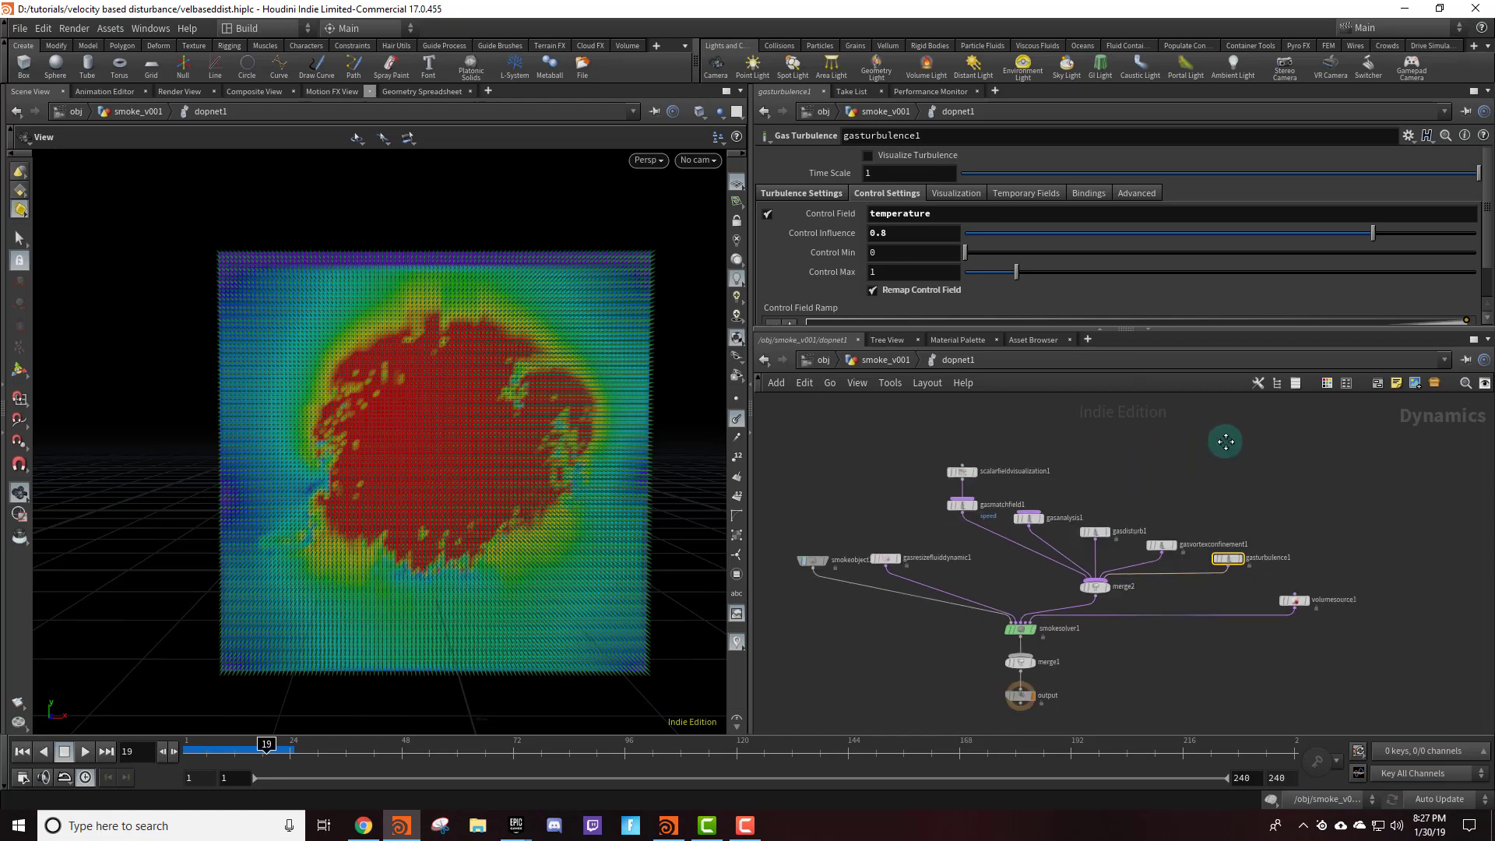